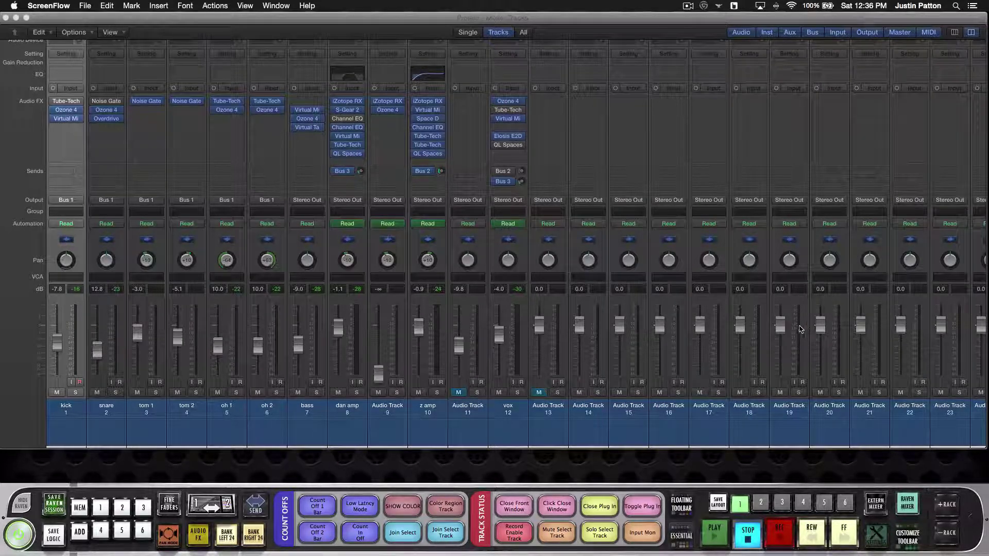
# - Lower the volume fader of Audio Track 19 and bring it back up to about -0.1 dB
pyautogui.moveTo(780, 325); pyautogui.dragTo(780, 329)
pyautogui.scroll(8, 780, 334)
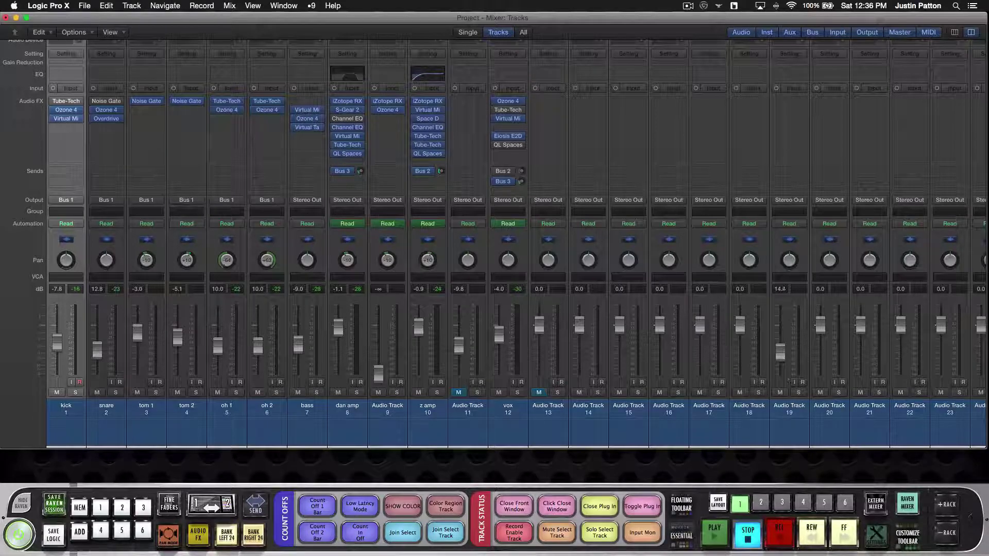
pyautogui.scroll(-6, 782, 343)
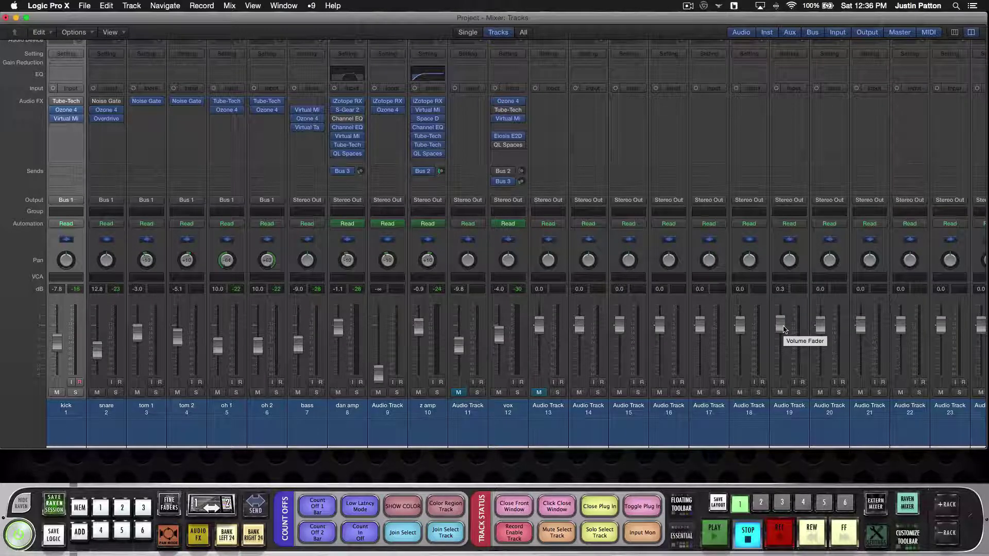
pyautogui.moveTo(783, 330)
pyautogui.mouseDown()
pyautogui.moveTo(783, 312)
pyautogui.moveTo(783, 352)
pyautogui.moveTo(778, 332)
pyautogui.mouseUp()
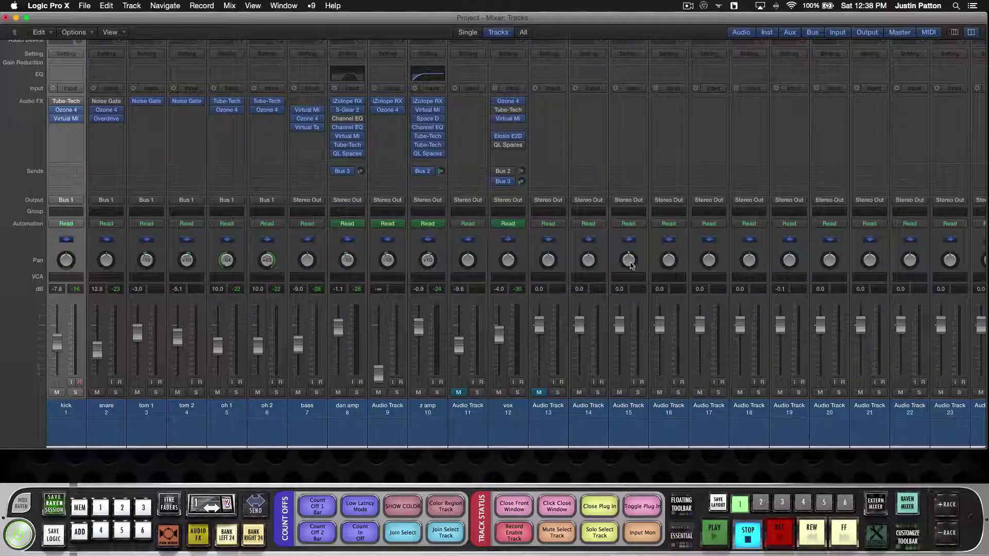
# - Solo the vox track and remove the Tube-Tech CL 1B plug-in from its second audio effect slot
pyautogui.click(514, 412)
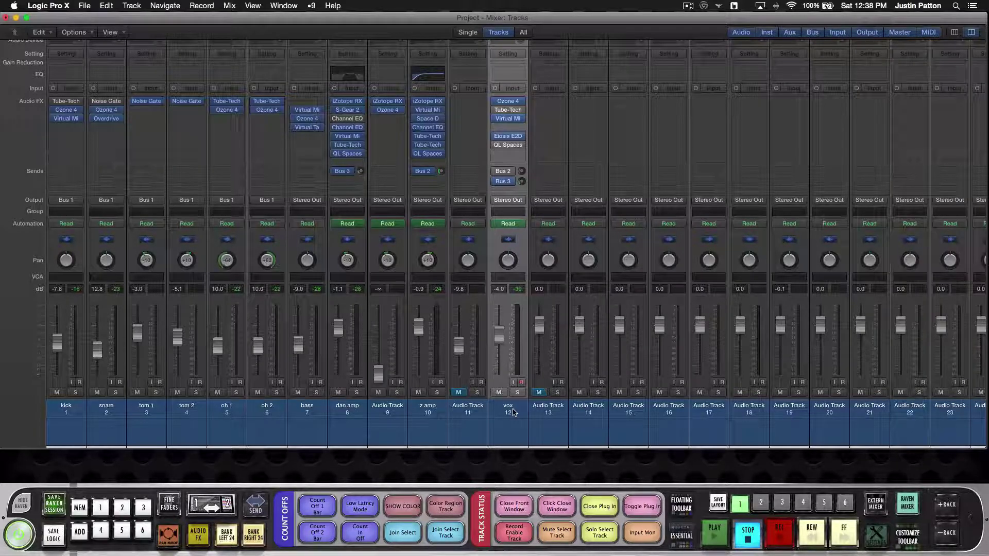
pyautogui.click(517, 393)
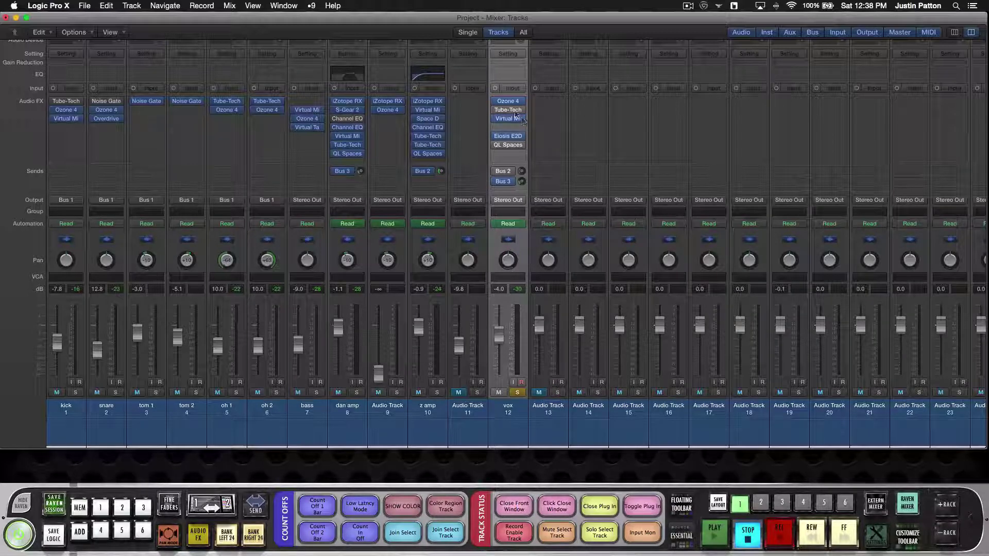
pyautogui.moveTo(496, 103)
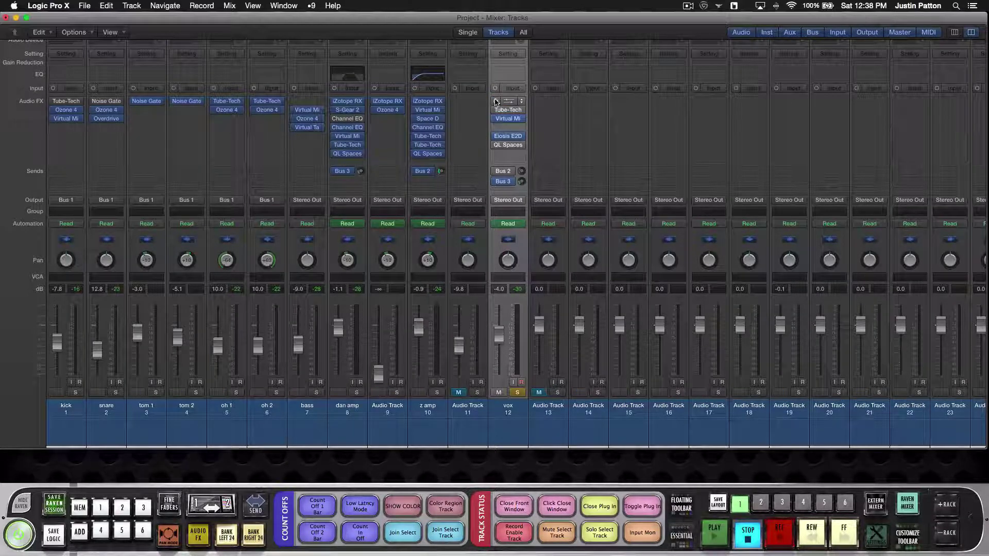
pyautogui.click(521, 101)
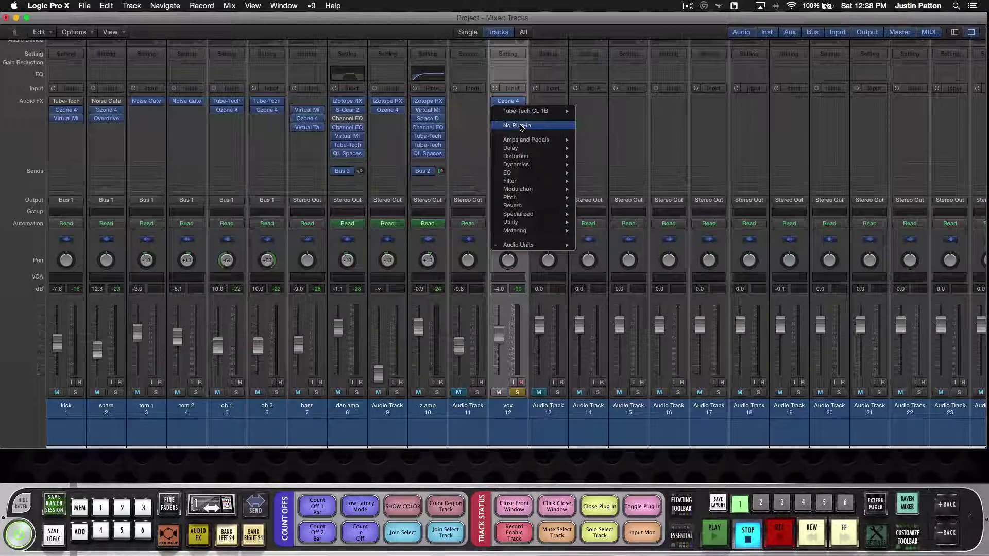
pyautogui.click(516, 125)
# - Bypass the Ozone 4, Virtual Mi and Eiosis E2D plug-ins on the vox track
pyautogui.click(523, 145)
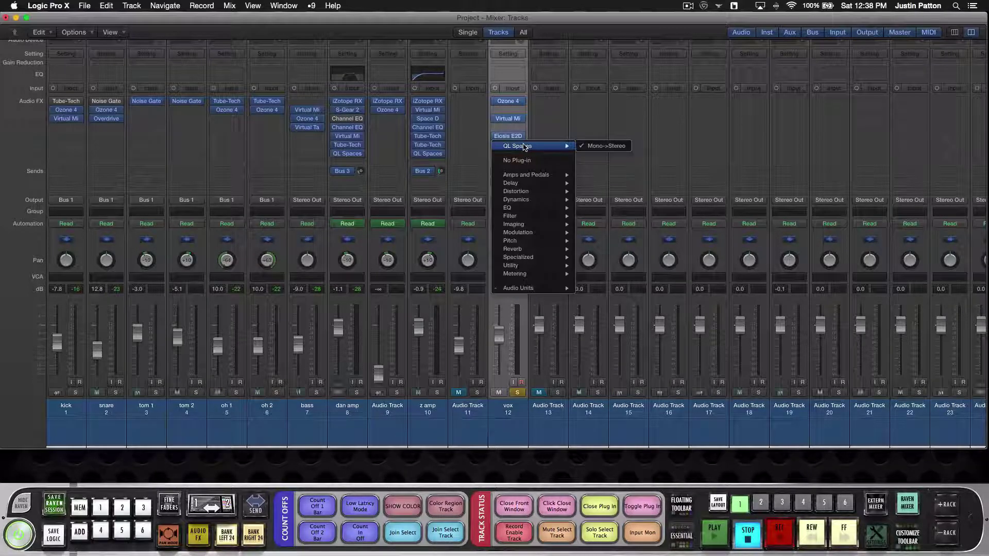
pyautogui.click(535, 137)
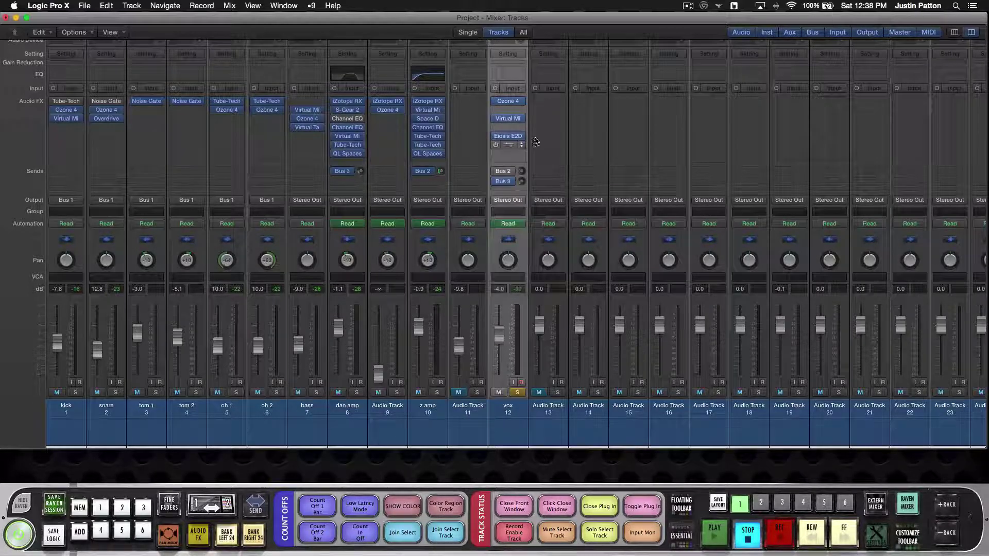
pyautogui.click(495, 102)
pyautogui.click(495, 119)
pyautogui.click(495, 137)
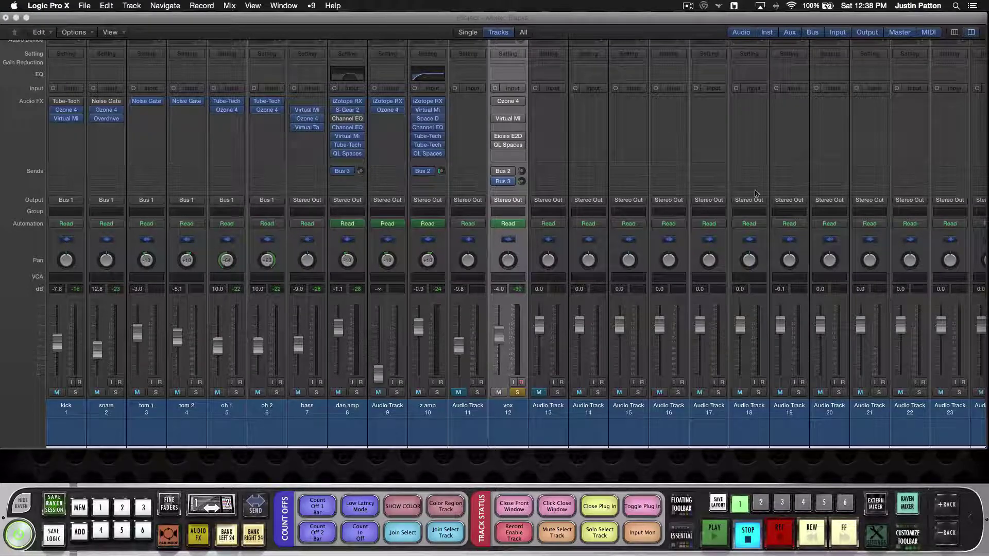
# - Play back the soloed vox track, stop it, and bypass its Bus 3 send
pyautogui.moveTo(496, 183)
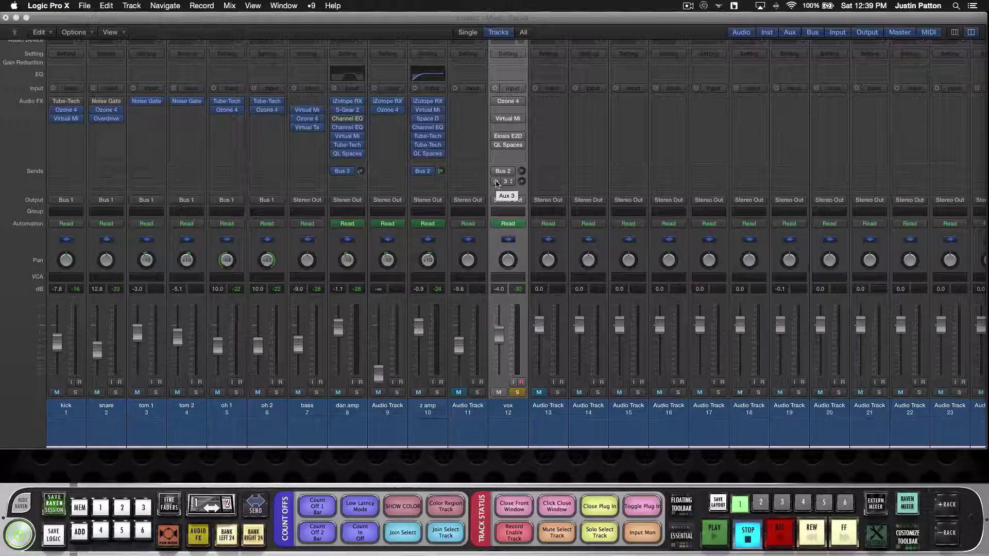
pyautogui.press('space')
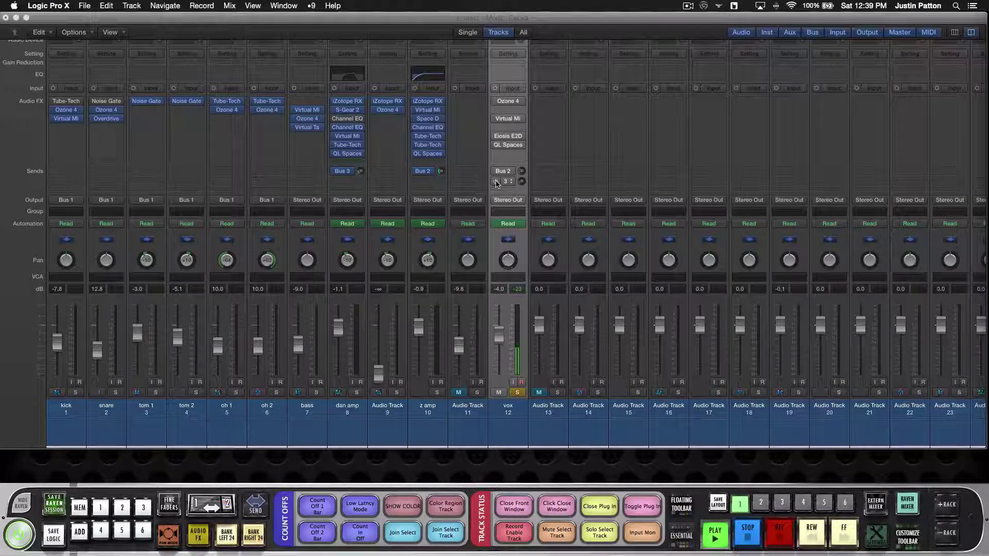
pyautogui.press('space')
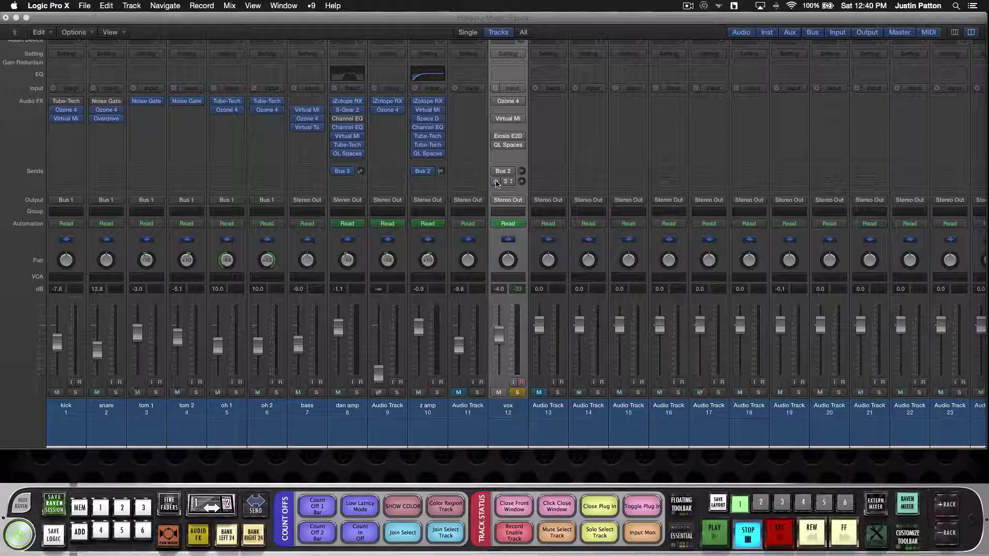
pyautogui.click(496, 181)
# - Try a stereo Channel EQ in the empty slot below QL Spaces on the vox track and remove it again
pyautogui.click(507, 156)
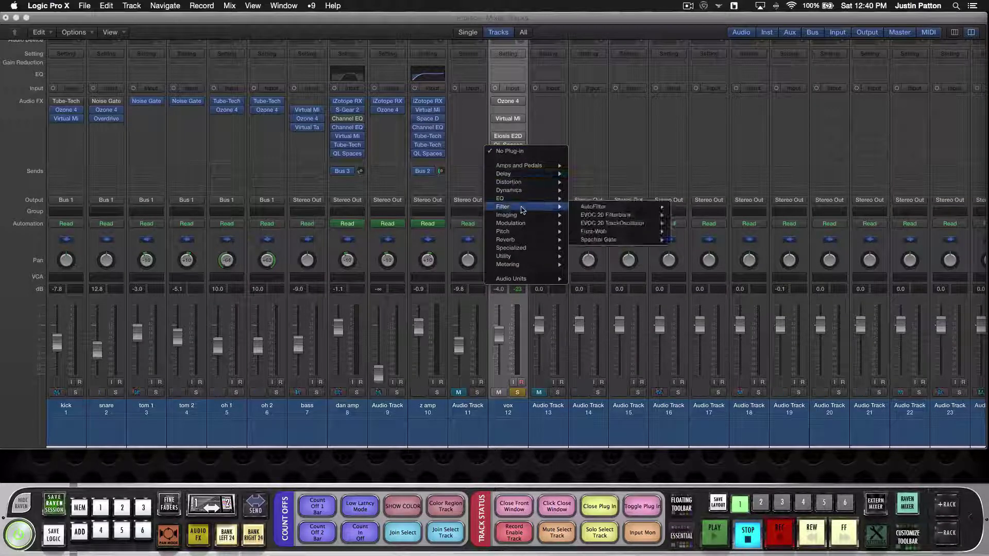
pyautogui.moveTo(546, 199)
pyautogui.moveTo(581, 198)
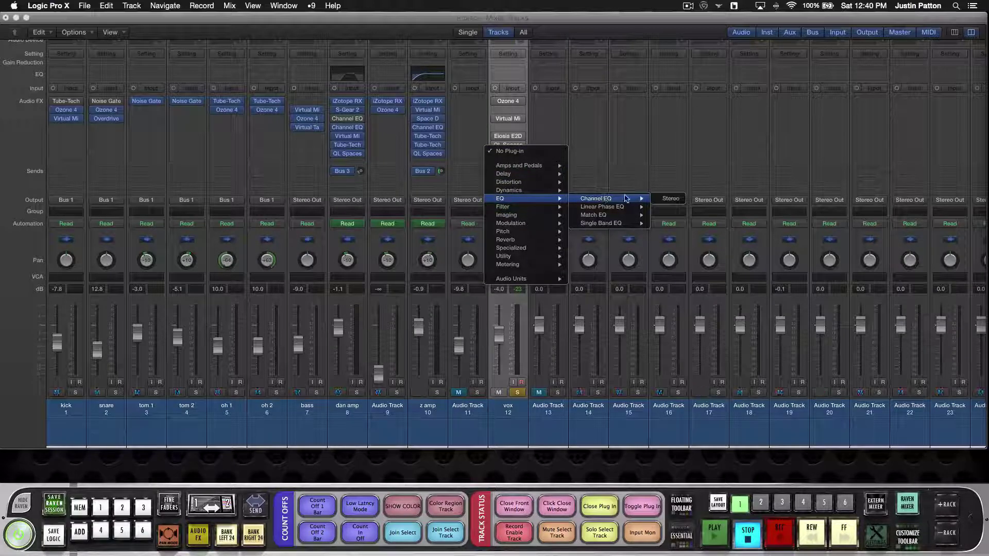
pyautogui.click(665, 200)
pyautogui.moveTo(448, 57); pyautogui.dragTo(565, 53)
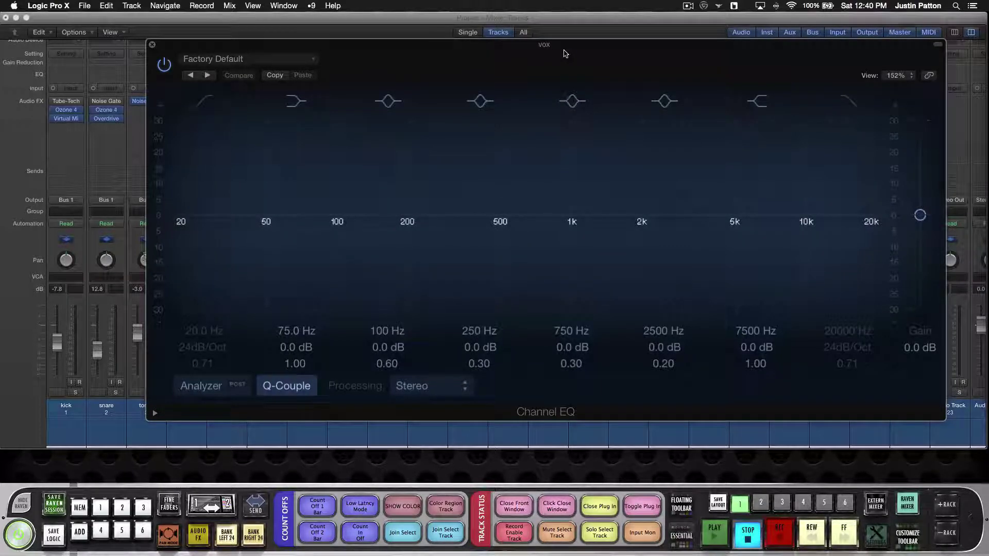
pyautogui.click(152, 45)
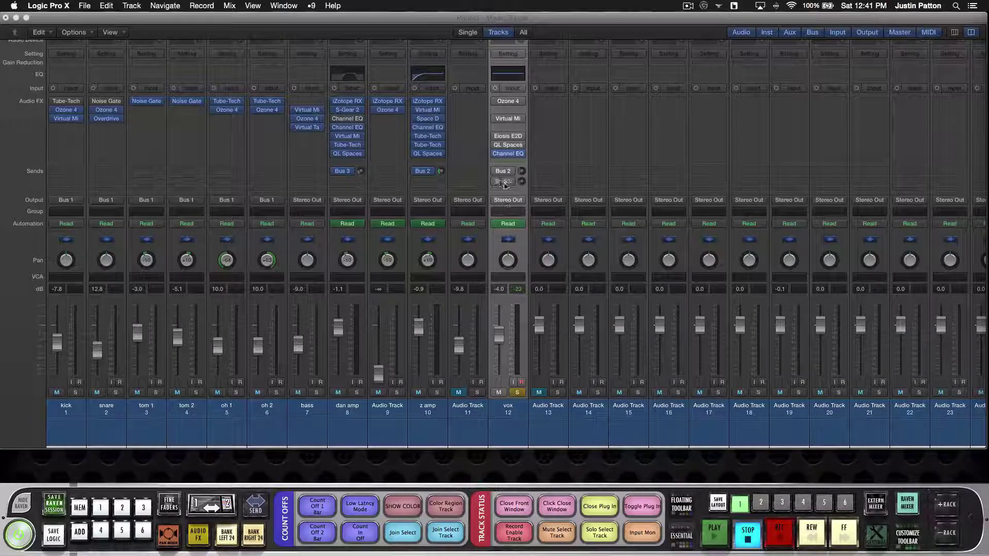
pyautogui.click(520, 154)
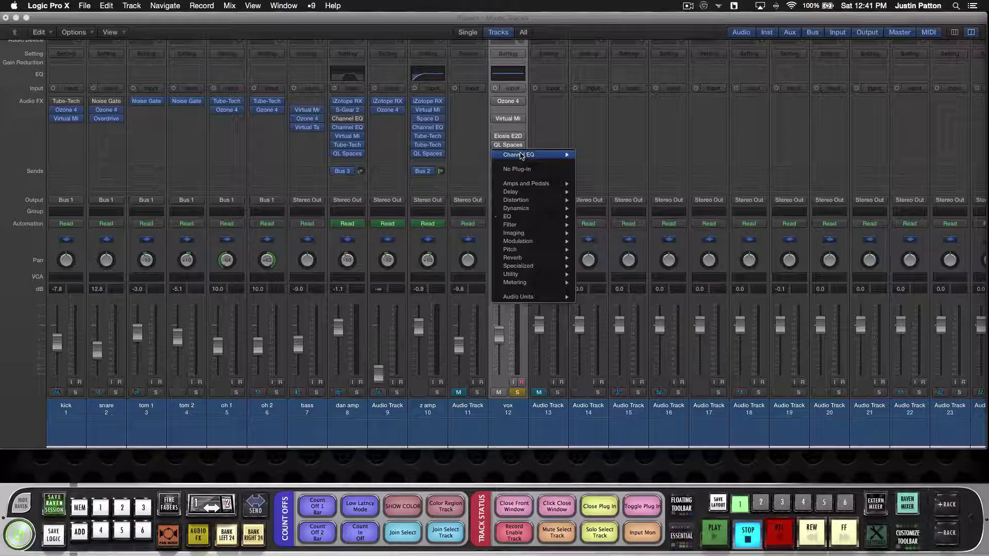
pyautogui.click(516, 169)
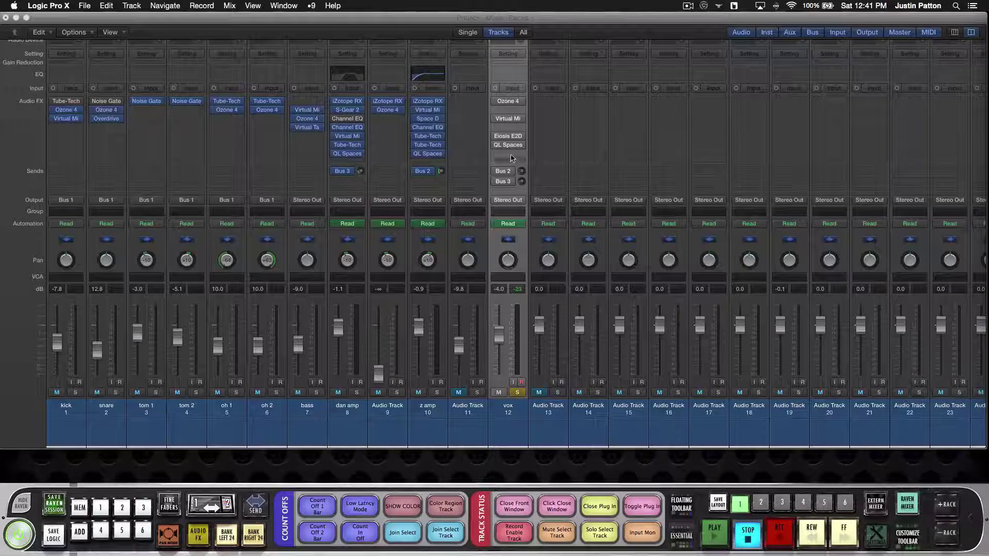
# - Insert a stereo Channel EQ below QL Spaces on the vox track and reposition its window
pyautogui.click(512, 158)
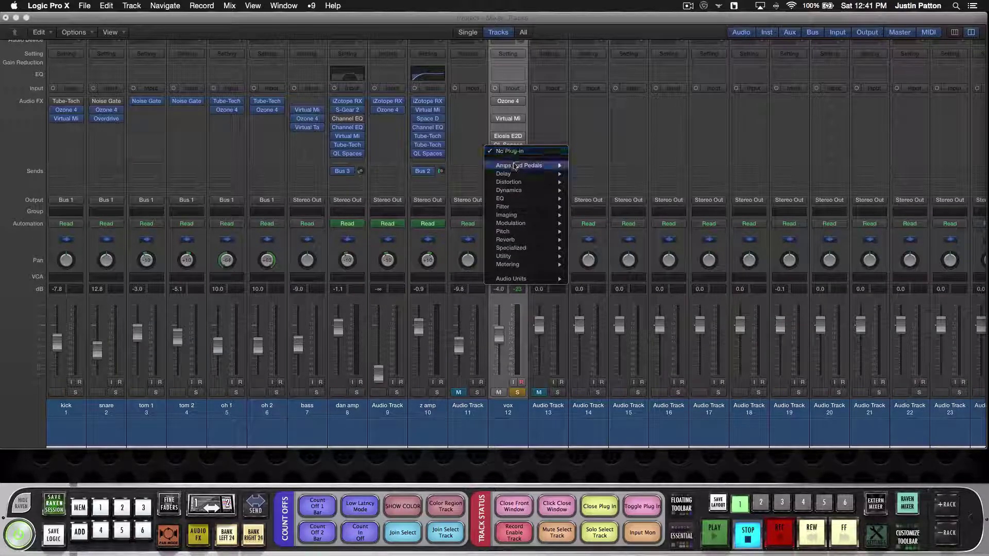
pyautogui.moveTo(515, 167)
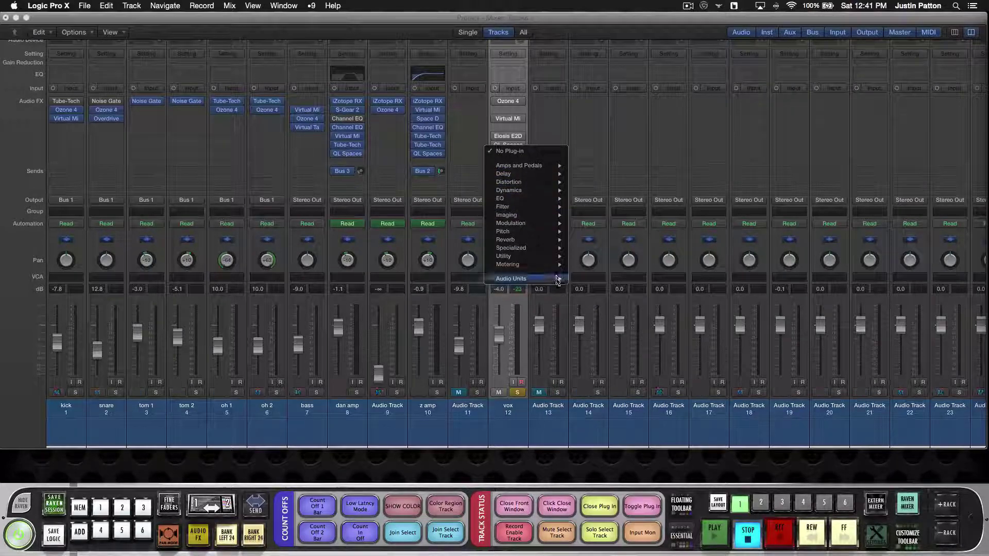
pyautogui.moveTo(541, 201)
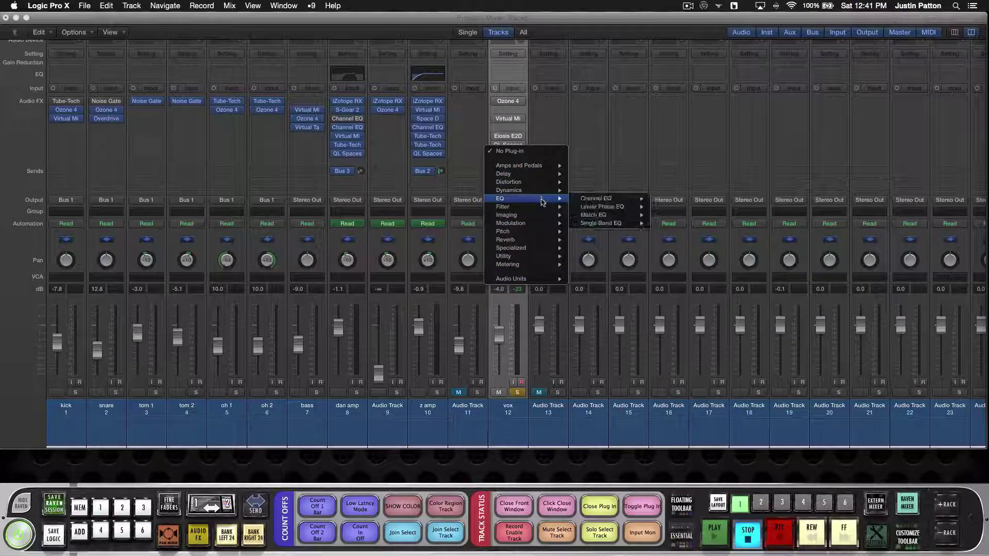
pyautogui.moveTo(593, 199)
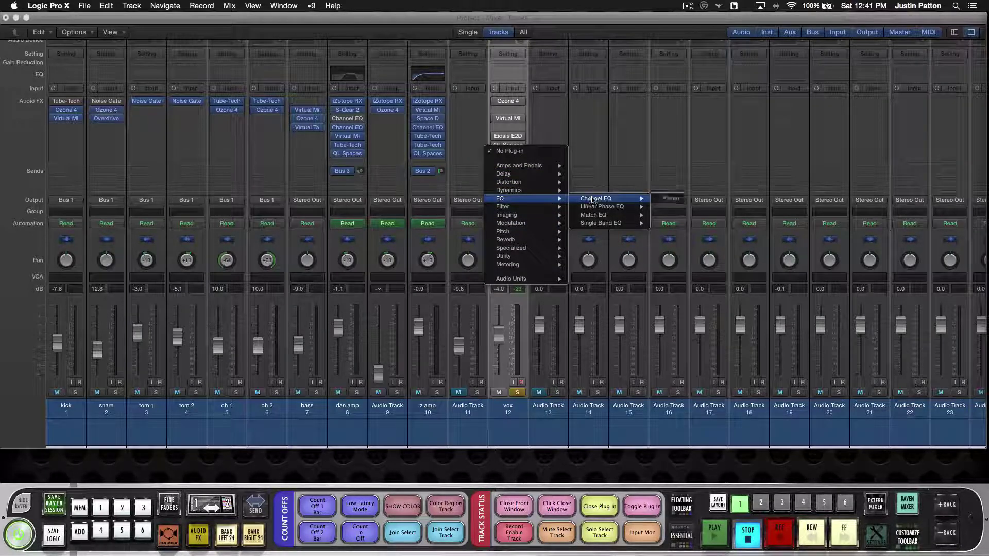
pyautogui.click(665, 198)
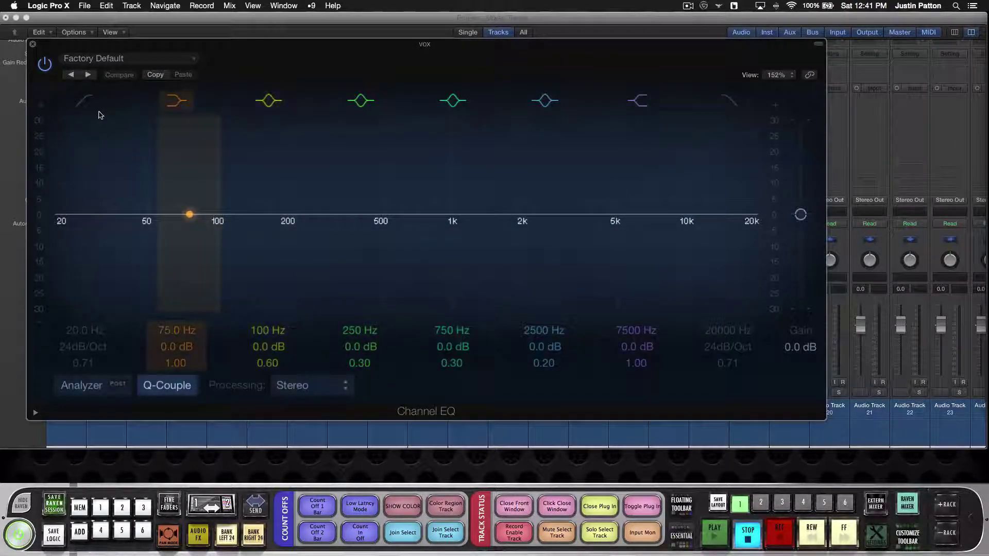
pyautogui.moveTo(84, 105); pyautogui.dragTo(111, 109)
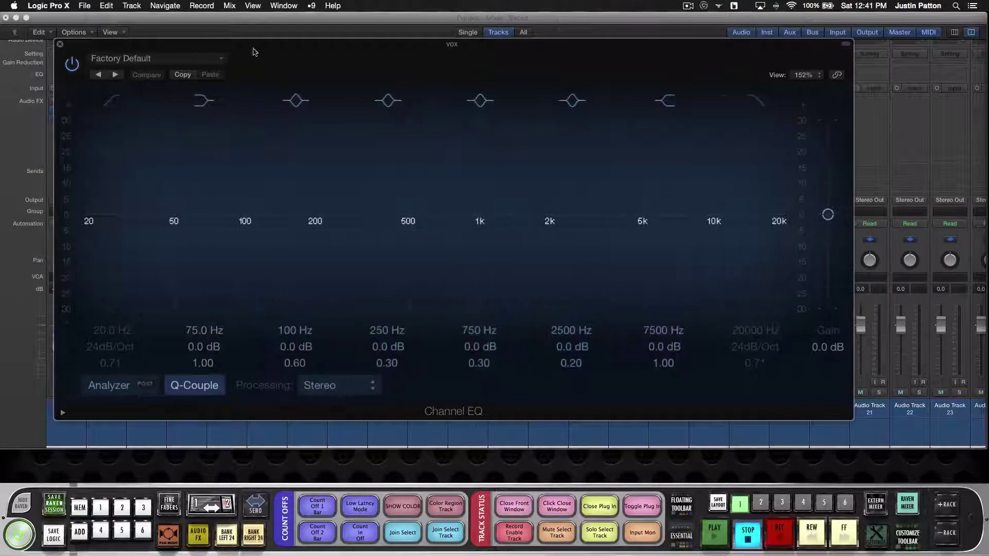
# - Enable the low cut band in the vox Channel EQ, toggling it off and on to compare the curve
pyautogui.click(110, 107)
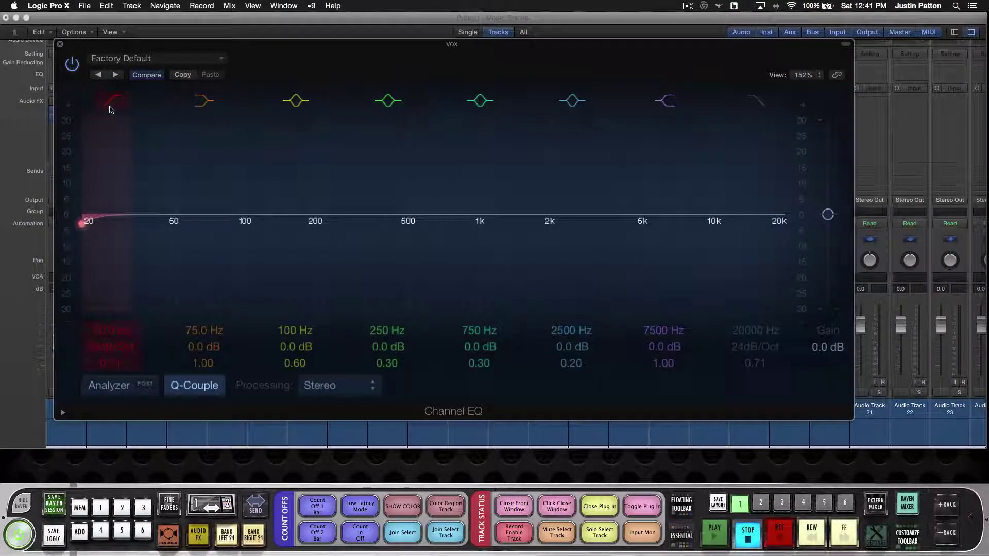
pyautogui.click(199, 105)
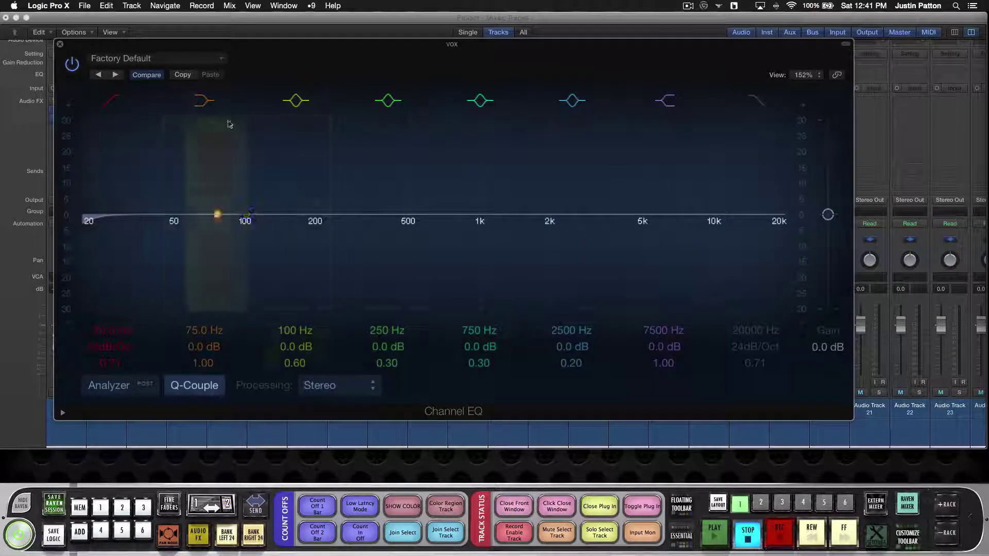
pyautogui.click(109, 101)
pyautogui.click(114, 103)
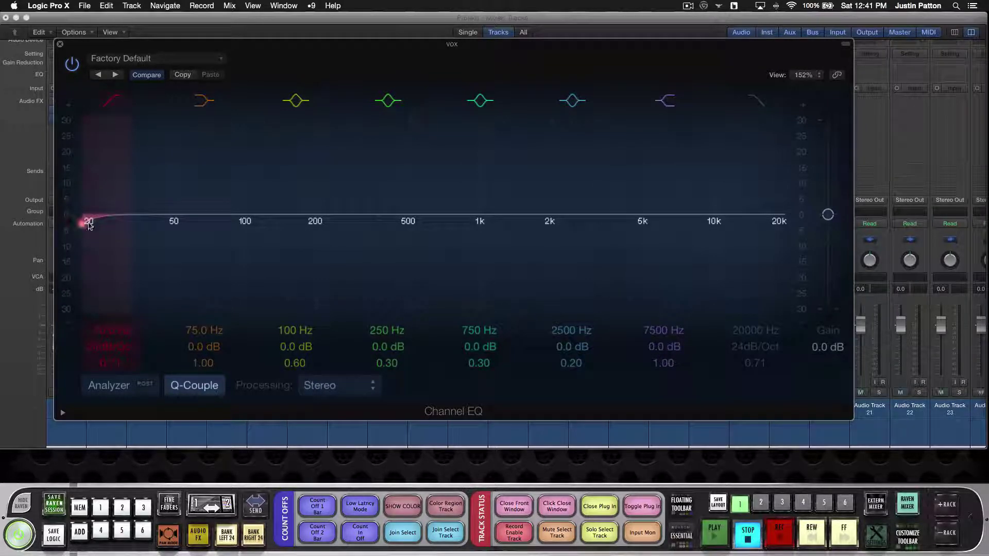
pyautogui.click(109, 103)
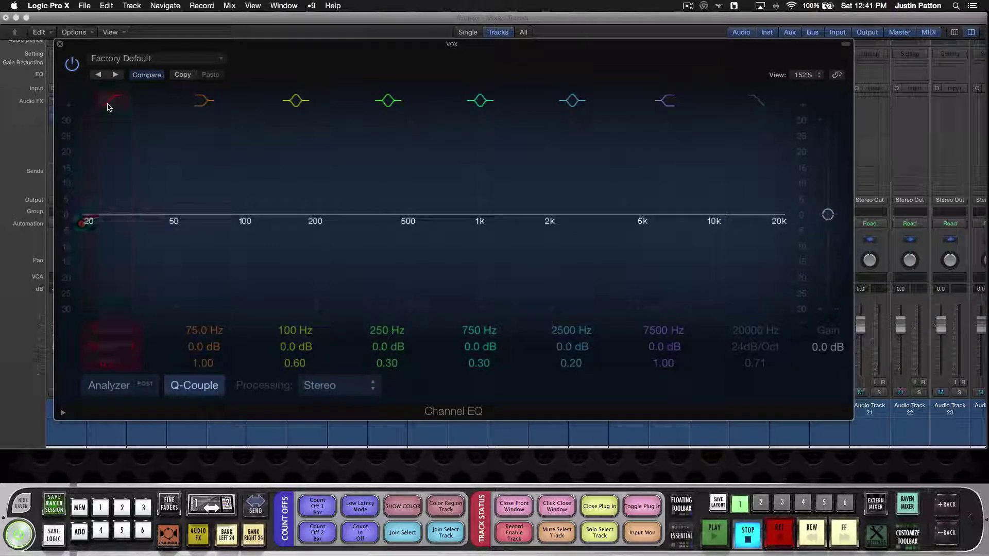
pyautogui.click(109, 103)
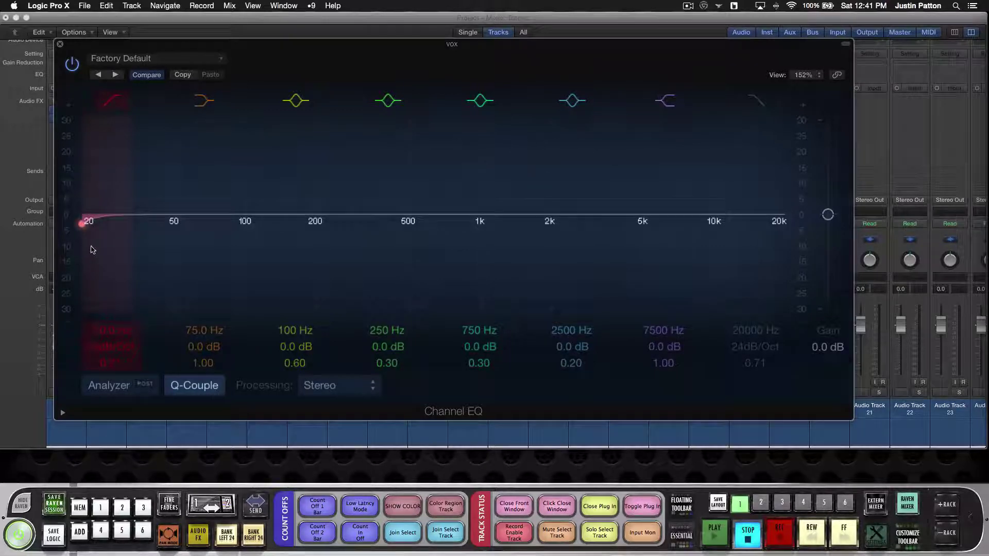
# - During playback, sweep the low cut from about 5 kHz down to 21.5 Hz, switch the band off, and stop playback
pyautogui.moveTo(83, 227); pyautogui.dragTo(690, 252)
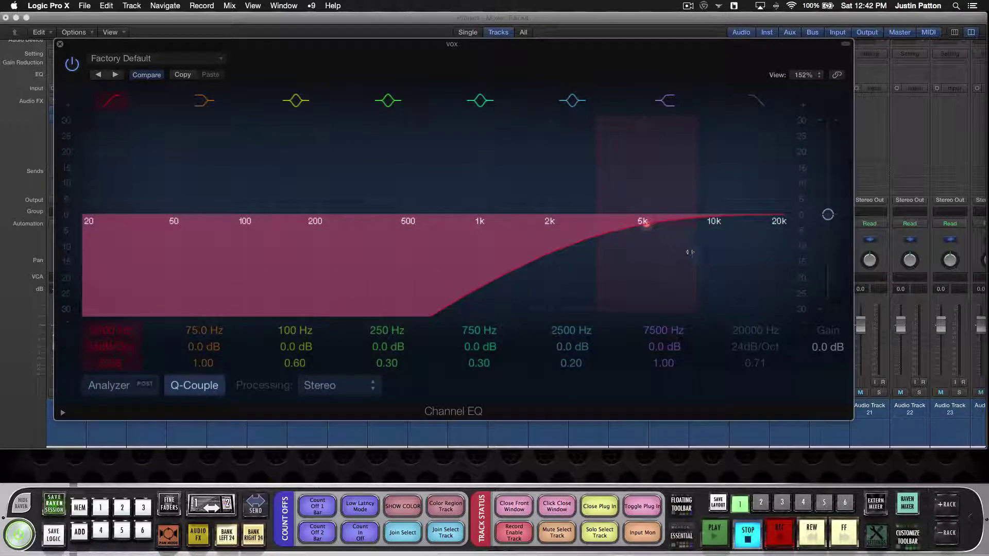
pyautogui.press('space')
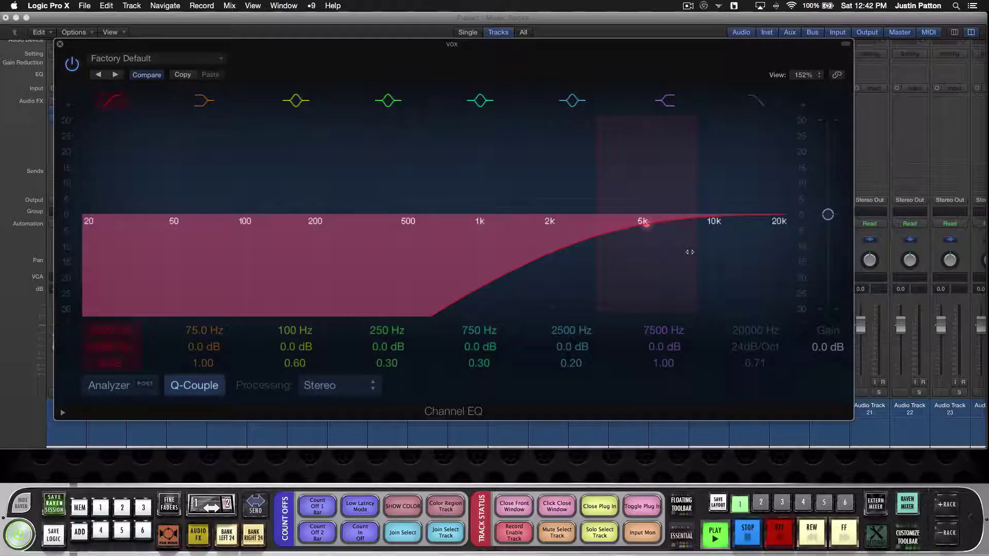
pyautogui.moveTo(642, 228); pyautogui.dragTo(89, 222)
pyautogui.click(109, 103)
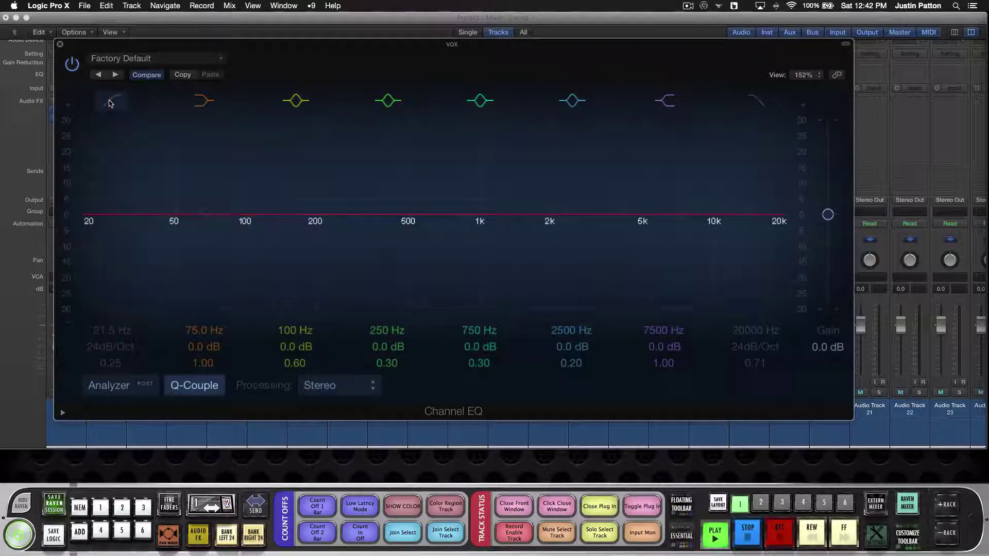
pyautogui.press('space')
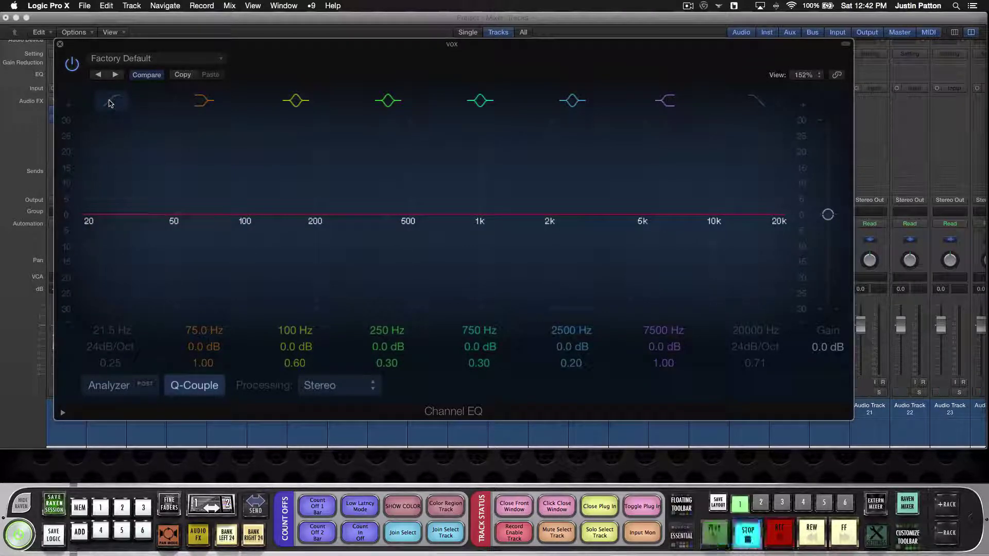
# - Switch the low cut band back on and set it to 300 Hz with a Q of 0.46
pyautogui.click(109, 102)
pyautogui.moveTo(90, 226); pyautogui.dragTo(379, 210)
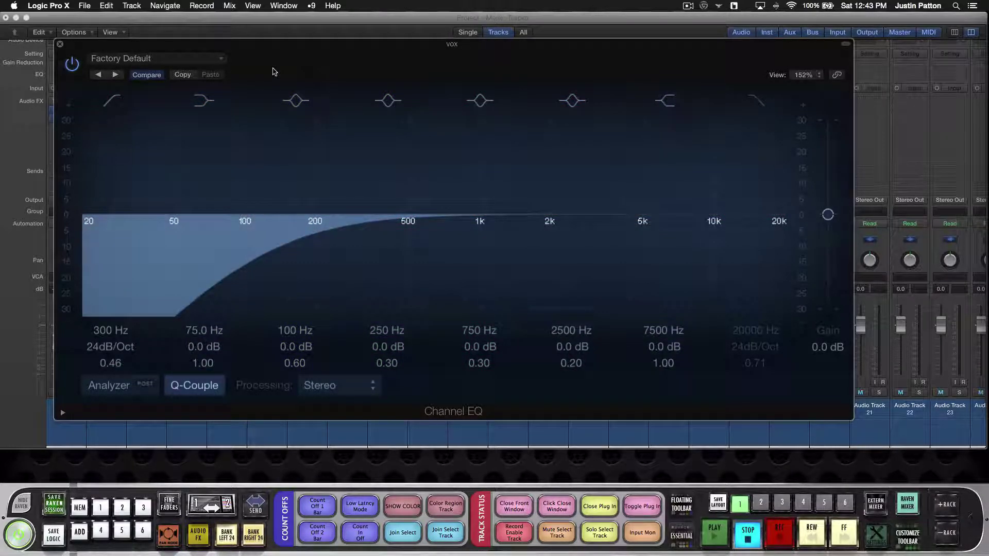
# - Play the vocal, bypass the Channel EQ to compare the sound, stop playback, and switch the EQ back on
pyautogui.press('space')
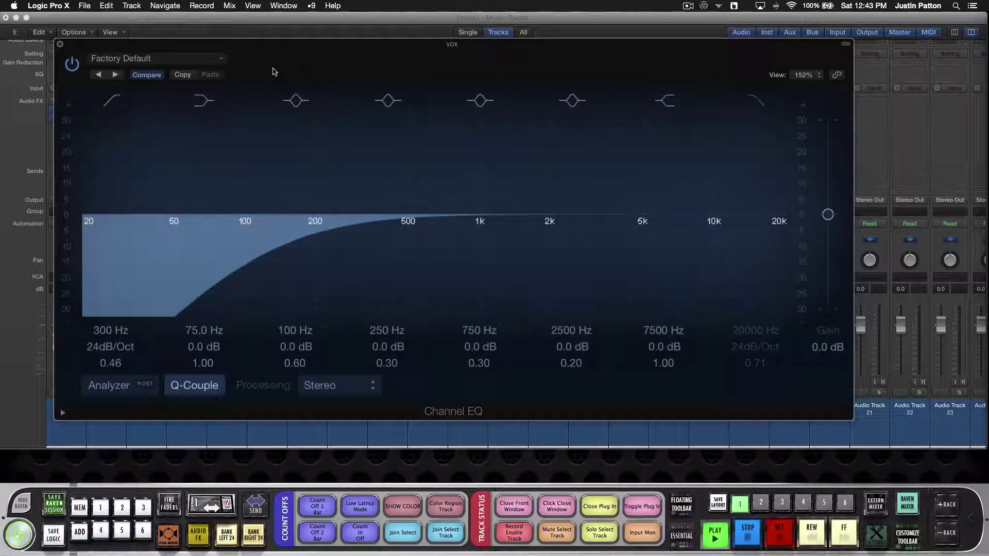
pyautogui.click(74, 65)
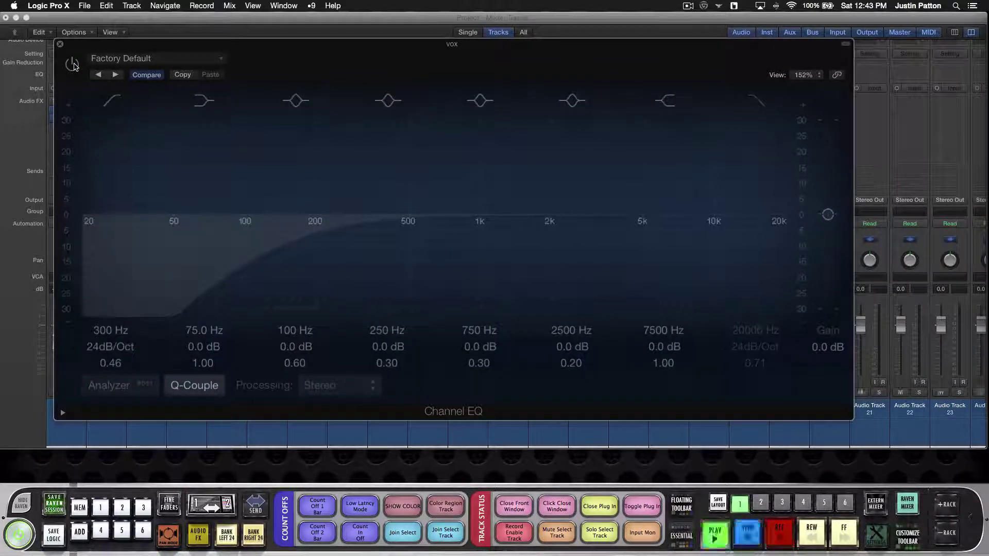
pyautogui.press('space')
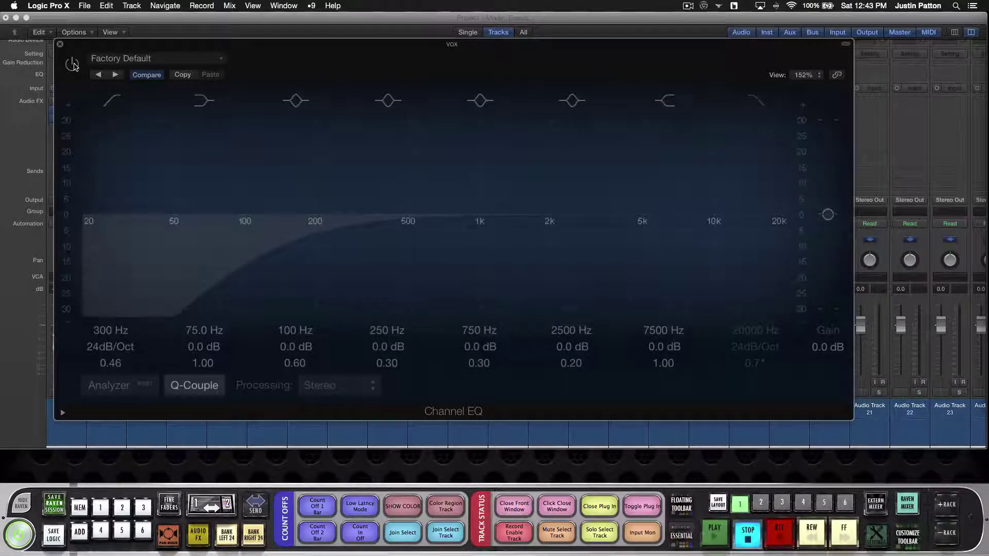
pyautogui.click(74, 64)
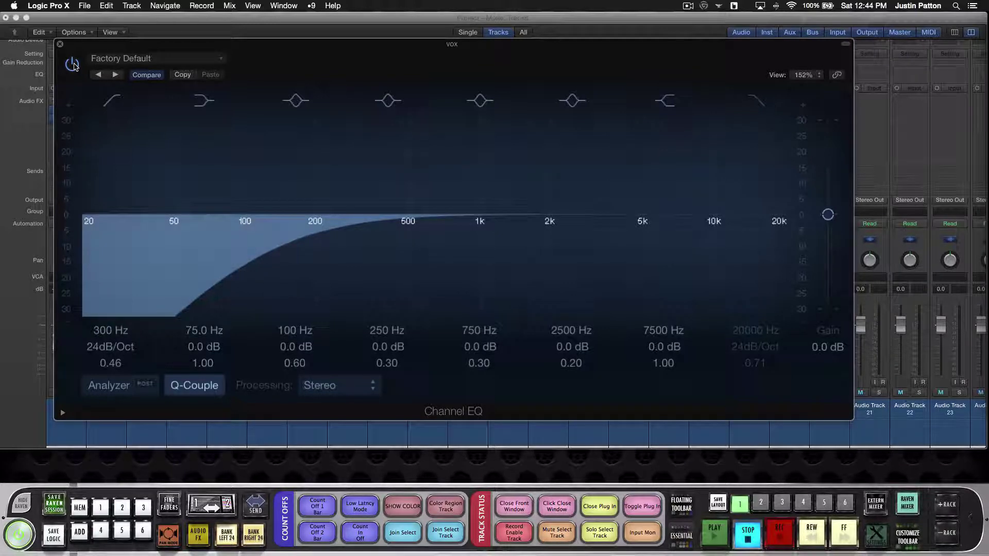
pyautogui.click(73, 64)
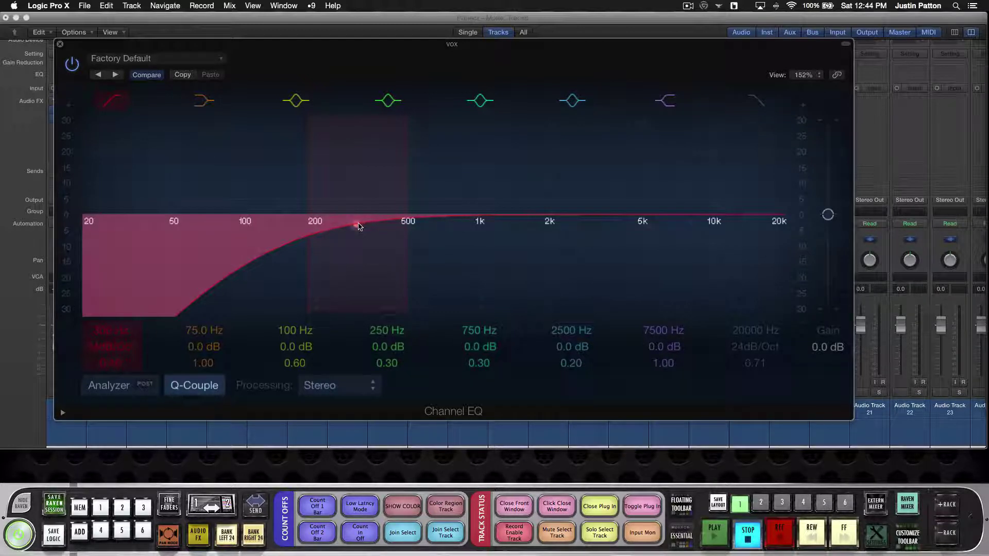
# - Lower the low cut to 220 Hz with a Q of 0.35, and compare the EQ bypassed and active during playback
pyautogui.moveTo(359, 225); pyautogui.dragTo(324, 233)
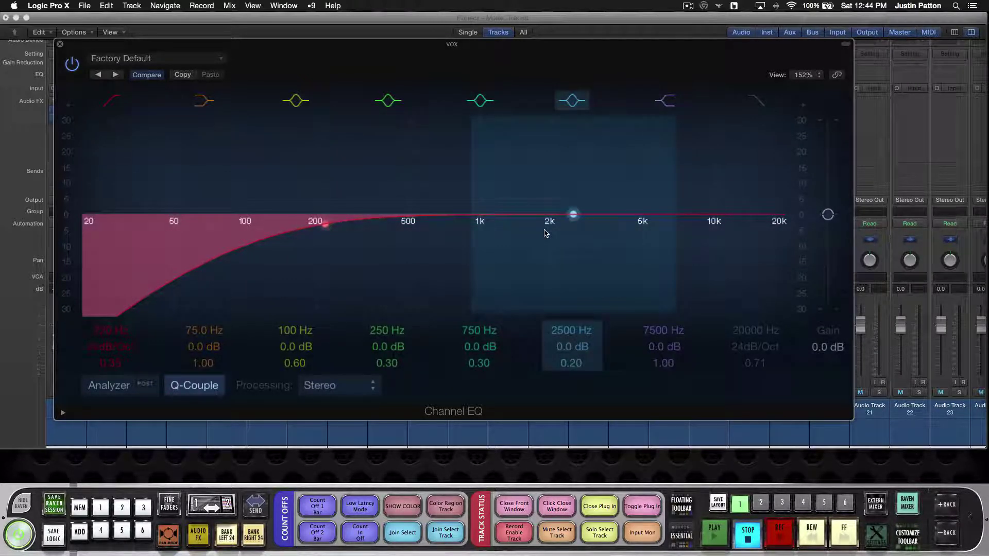
pyautogui.click(73, 67)
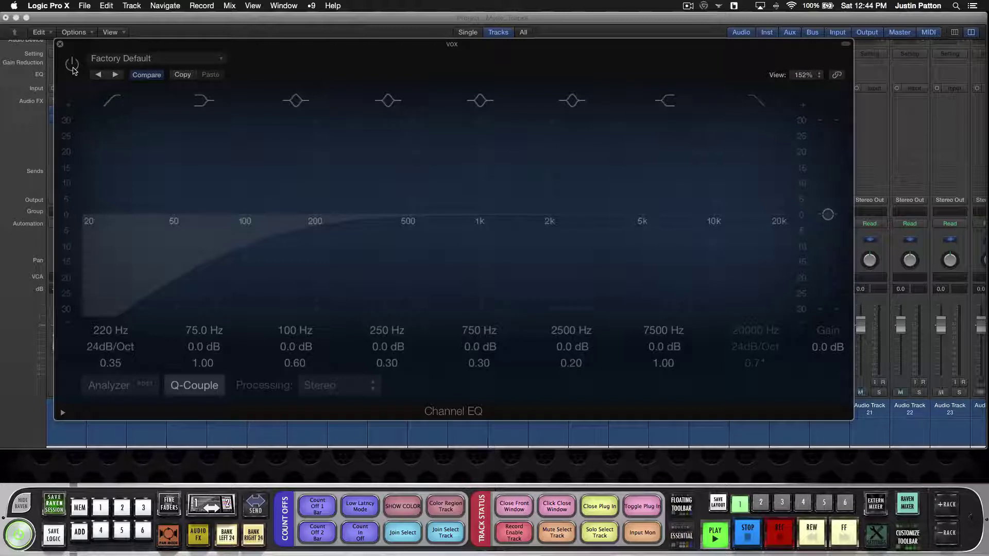
pyautogui.click(72, 67)
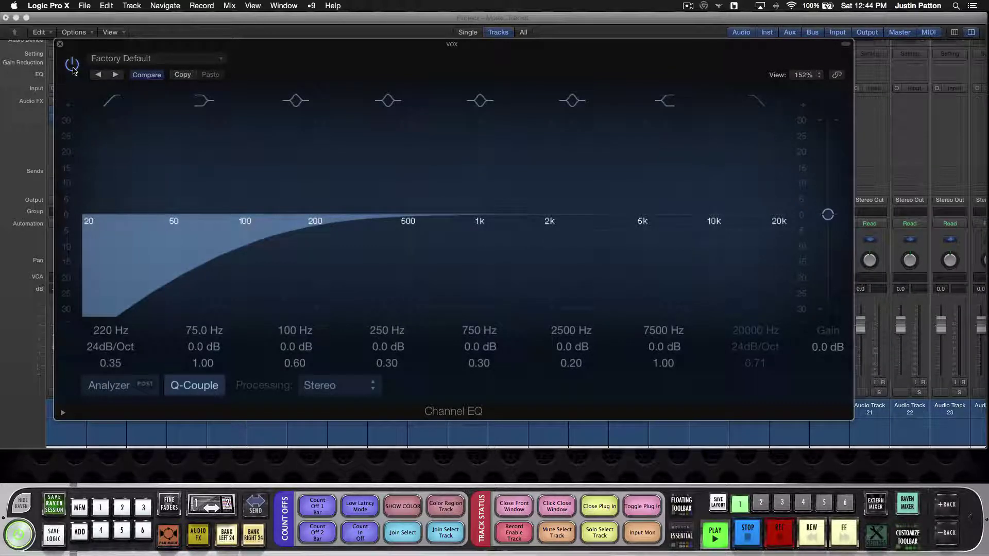
pyautogui.press('space')
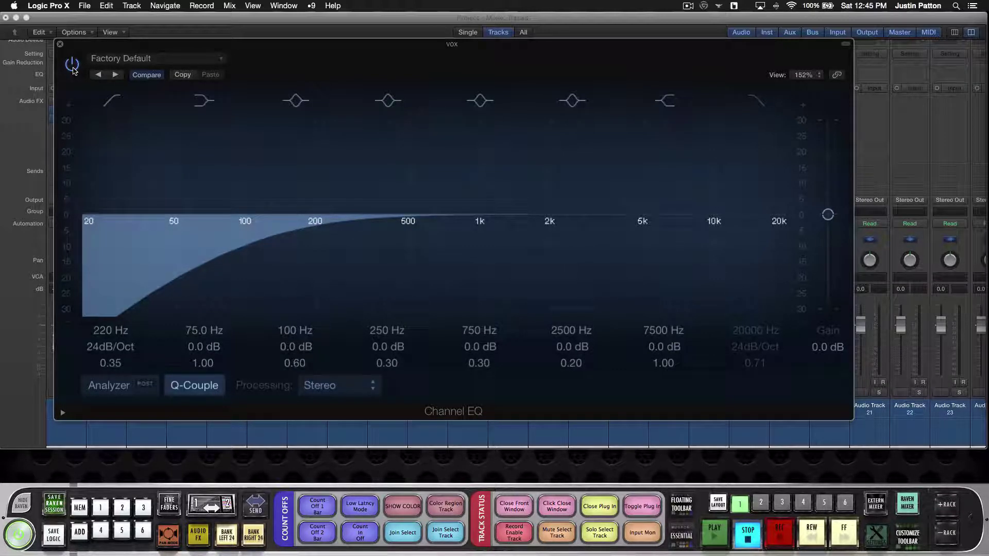
pyautogui.click(72, 66)
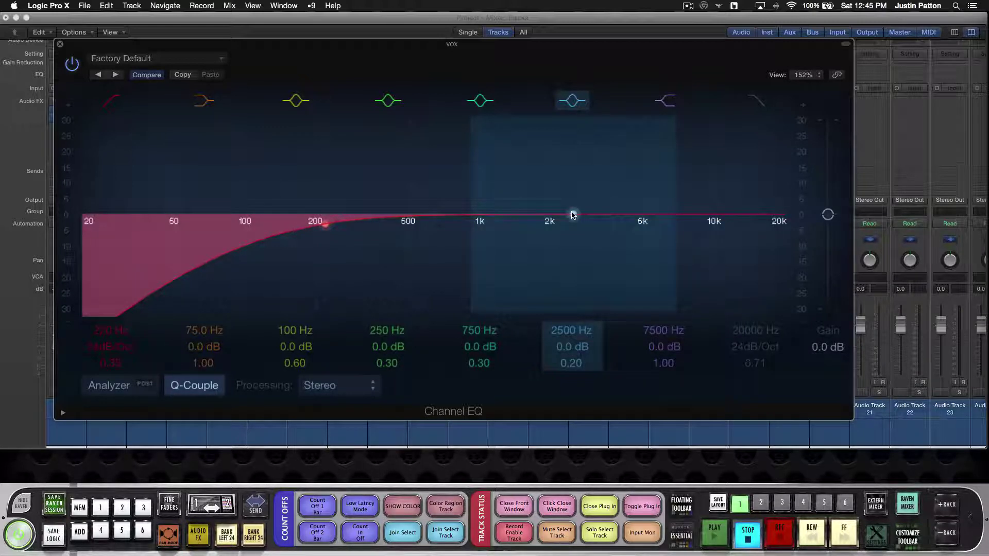
# - Boost the 2500 Hz bell band to +24 dB at 2600 Hz and narrow its Q to 9.60
pyautogui.moveTo(573, 215); pyautogui.dragTo(576, 178)
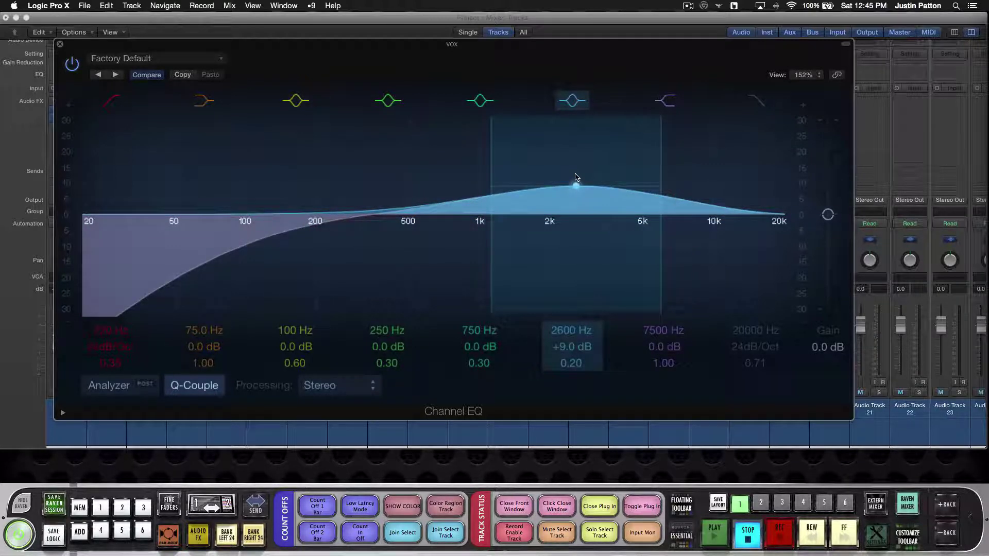
pyautogui.moveTo(661, 194); pyautogui.dragTo(578, 113)
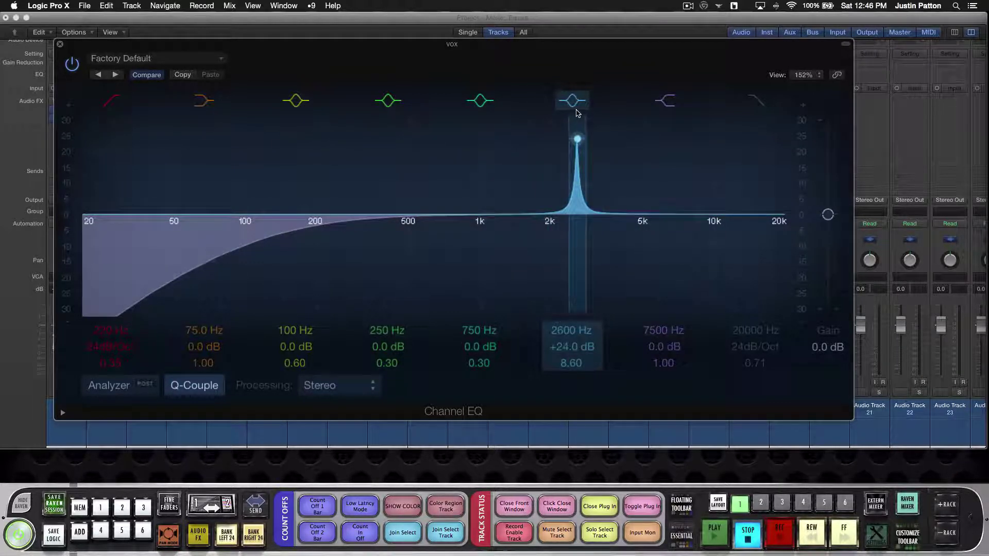
pyautogui.moveTo(588, 196)
pyautogui.mouseDown()
pyautogui.moveTo(608, 196)
pyautogui.moveTo(570, 196)
pyautogui.mouseUp()
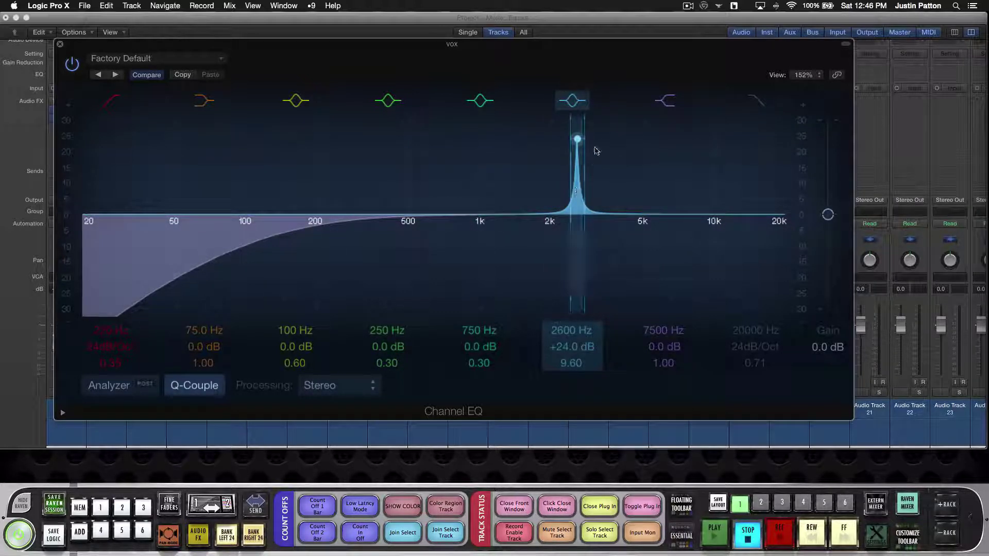
# - Sweep the narrow bell boost up to 5000 Hz at +24 dB and audition it during playback
pyautogui.moveTo(578, 140); pyautogui.dragTo(556, 144)
pyautogui.moveTo(560, 169); pyautogui.dragTo(650, 123)
pyautogui.press('space')
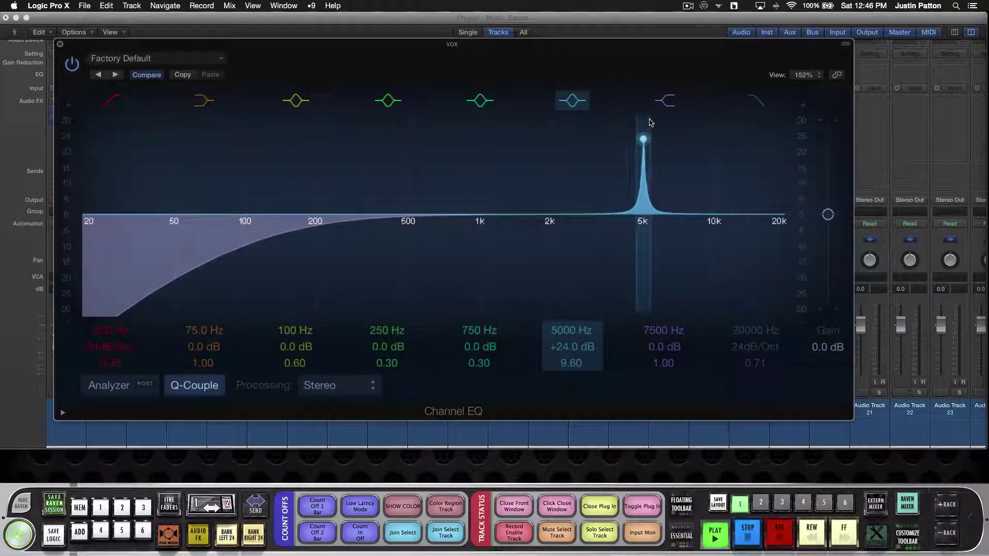
pyautogui.press('space')
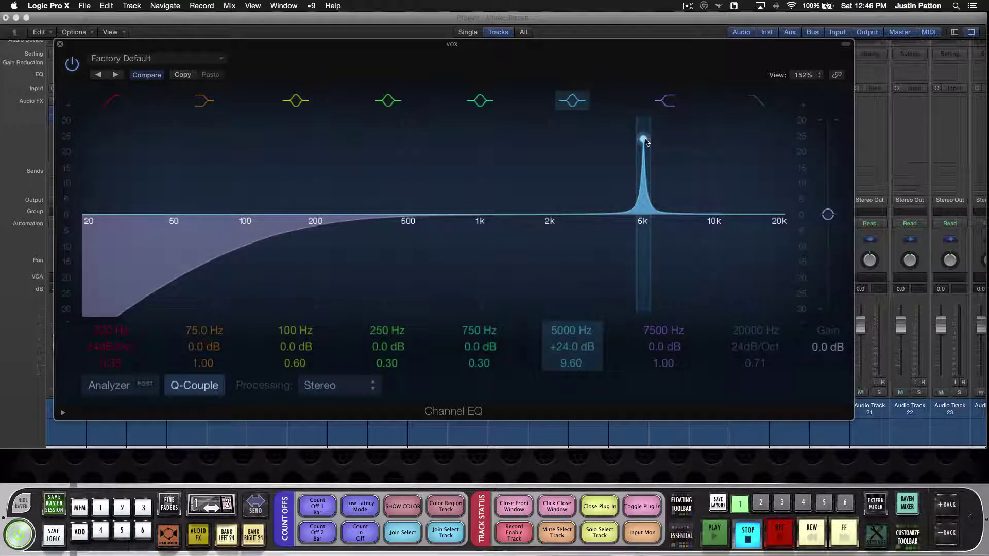
# - Drop the narrow bell to -17 dB at 5900 Hz, and reshape it into a +4 dB boost at 2000 Hz with a Q of 0.37
pyautogui.moveTo(645, 141); pyautogui.dragTo(663, 318)
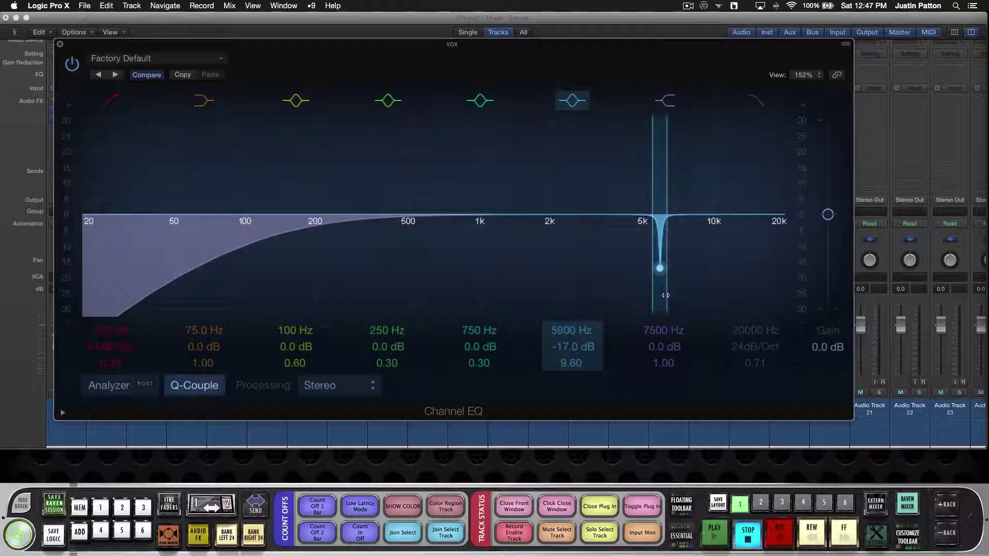
pyautogui.moveTo(666, 295); pyautogui.dragTo(751, 278)
pyautogui.moveTo(666, 259); pyautogui.dragTo(541, 196)
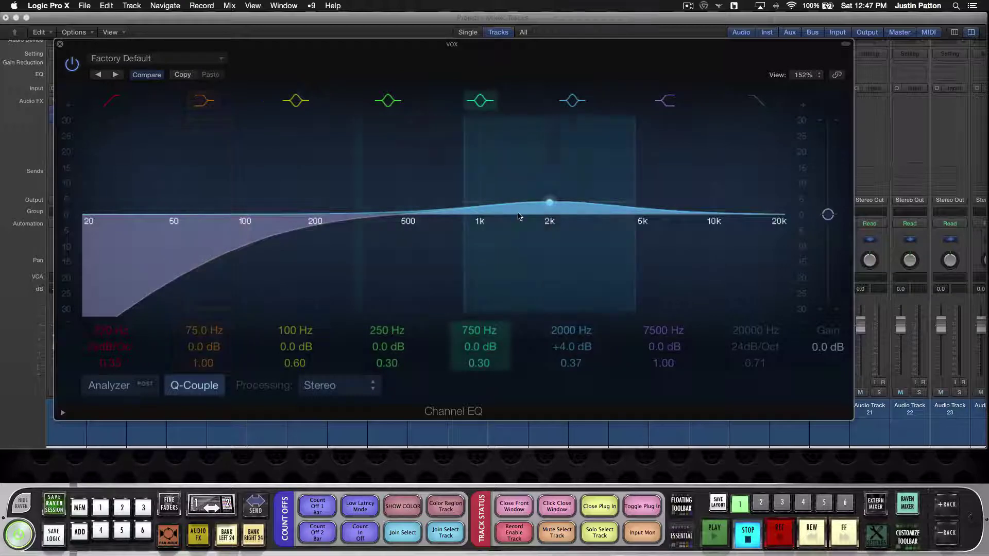
# - Vary the 2000 Hz bell's gain between cut and boost, up to about +18.5 dB, ending at -0.5 dB near 1940 Hz
pyautogui.moveTo(550, 201); pyautogui.dragTo(550, 208)
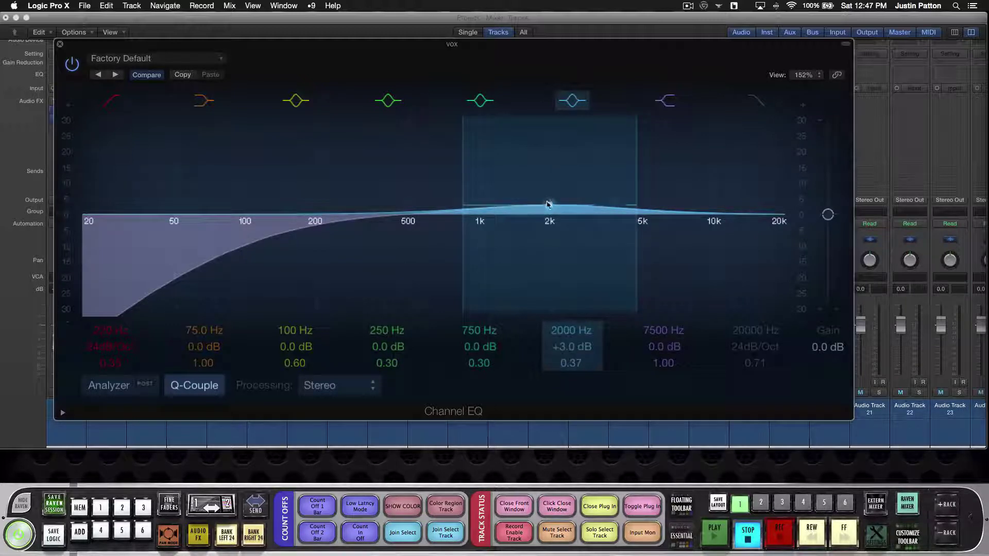
pyautogui.moveTo(549, 210); pyautogui.dragTo(551, 237)
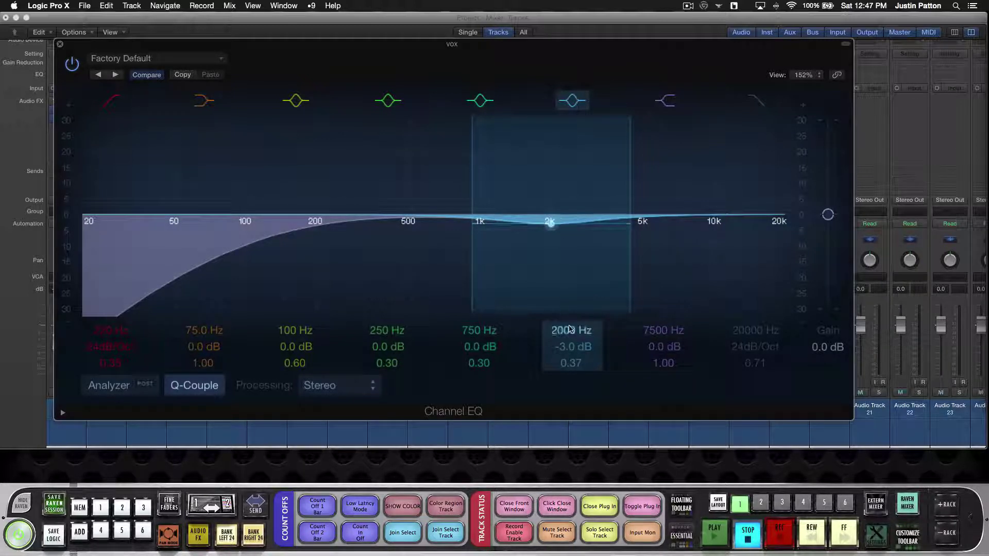
pyautogui.moveTo(550, 227); pyautogui.dragTo(548, 136)
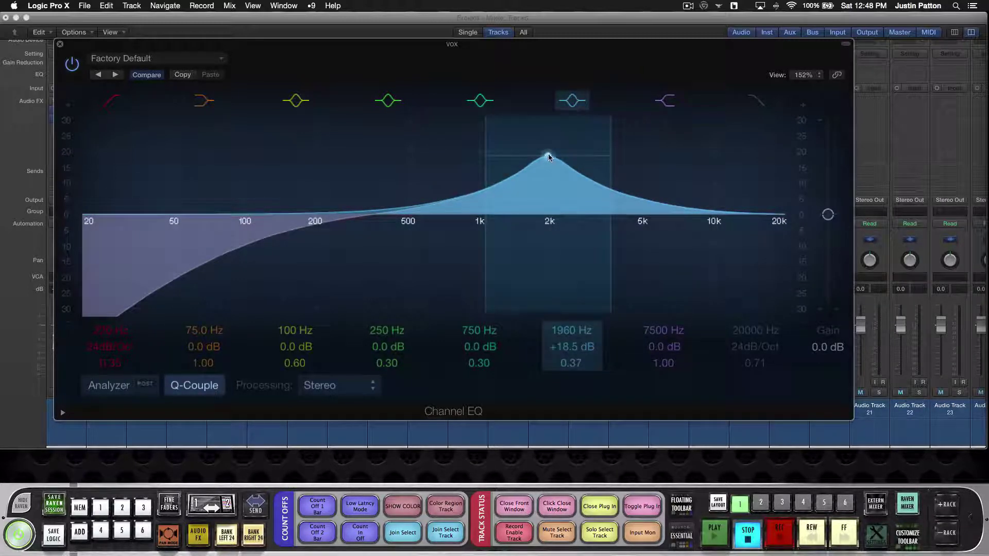
pyautogui.moveTo(548, 154)
pyautogui.mouseDown()
pyautogui.moveTo(551, 143)
pyautogui.moveTo(553, 262)
pyautogui.moveTo(548, 239)
pyautogui.mouseUp()
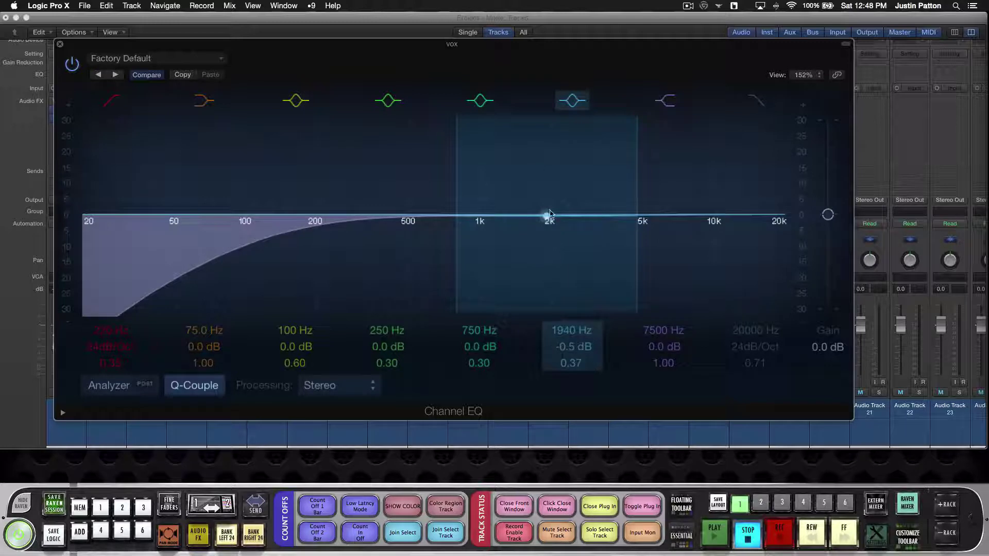
# - Reshape the 750 Hz bell into a boost at 1680 Hz, a -21.5 dB cut at 385 Hz, and a 0.5 dB lift at 5000 Hz, Q 0.10
pyautogui.click(480, 100)
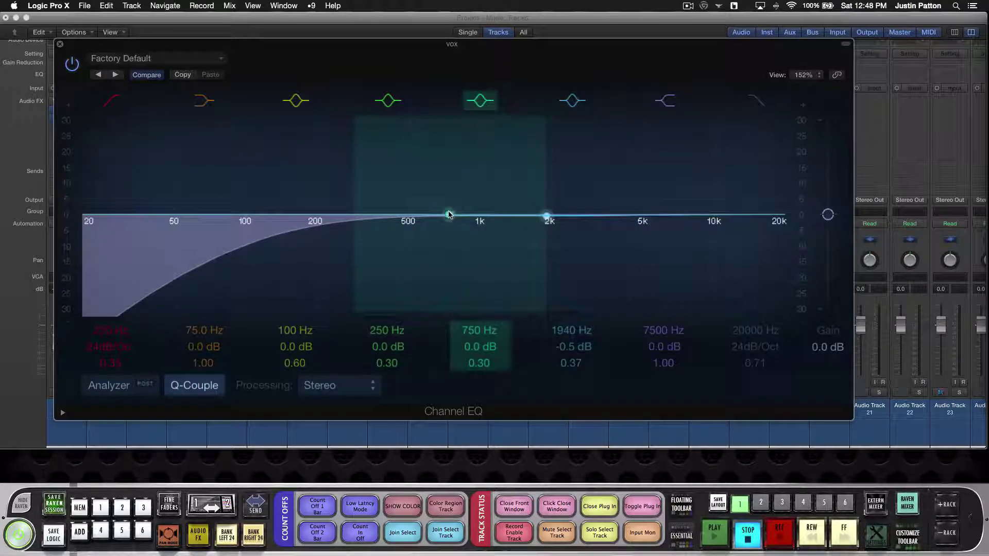
pyautogui.moveTo(449, 215); pyautogui.dragTo(538, 140)
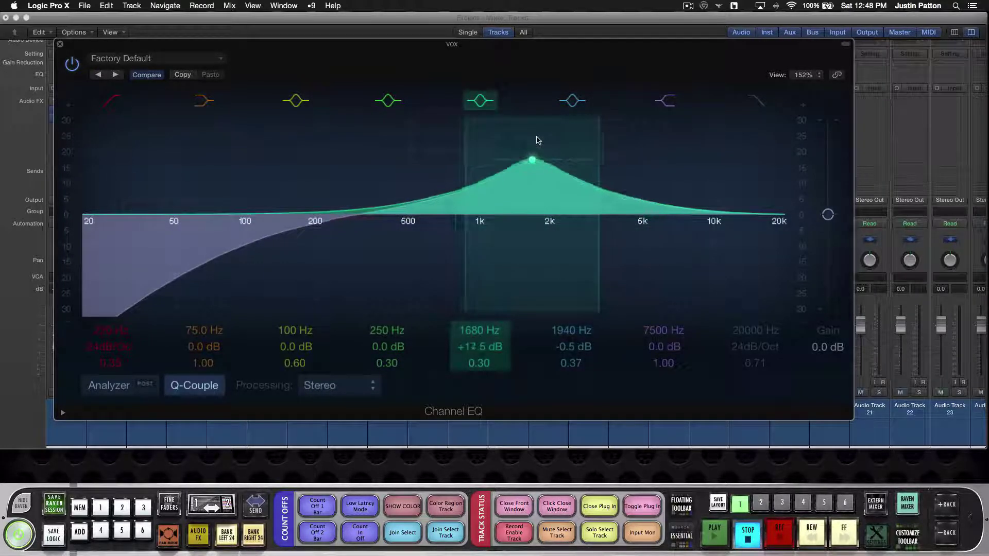
pyautogui.moveTo(599, 166); pyautogui.dragTo(483, 290)
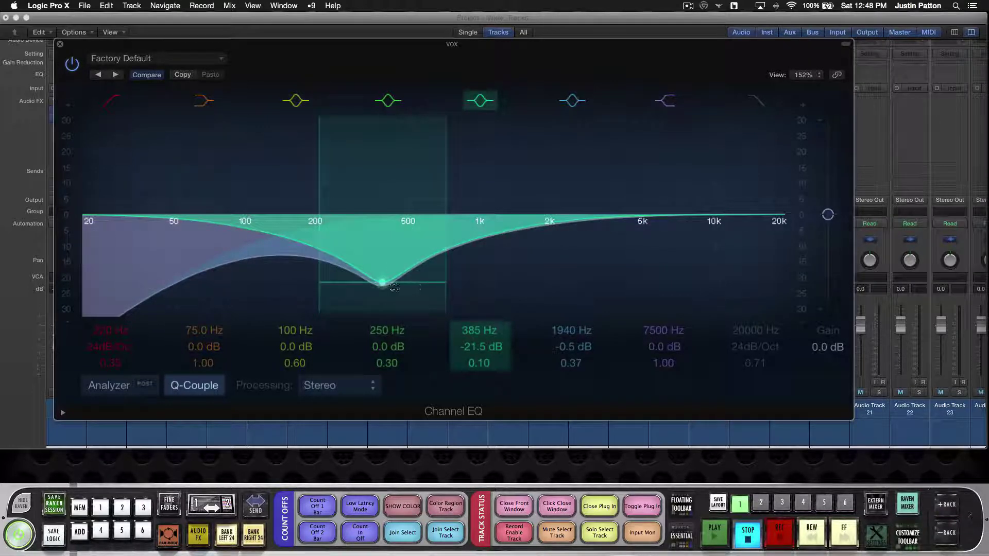
pyautogui.moveTo(382, 282); pyautogui.dragTo(643, 213)
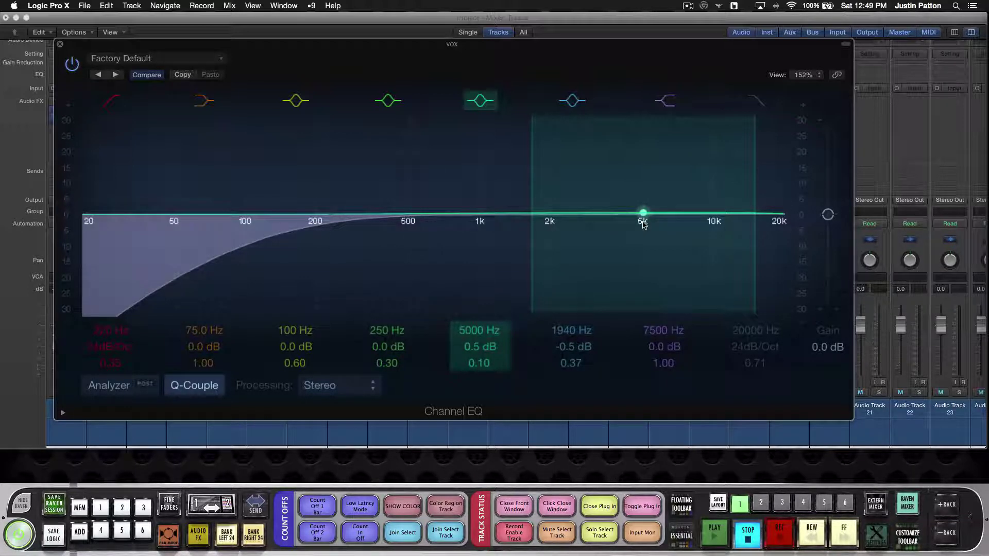
# - Close the Channel EQ window and remove the Channel EQ from the vox track
pyautogui.moveTo(354, 49); pyautogui.dragTo(435, 46)
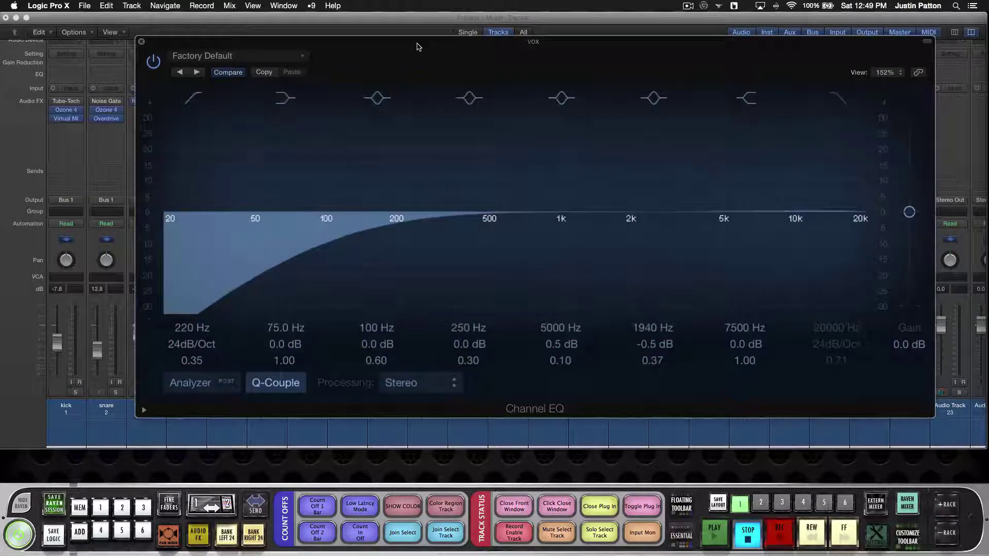
pyautogui.click(142, 43)
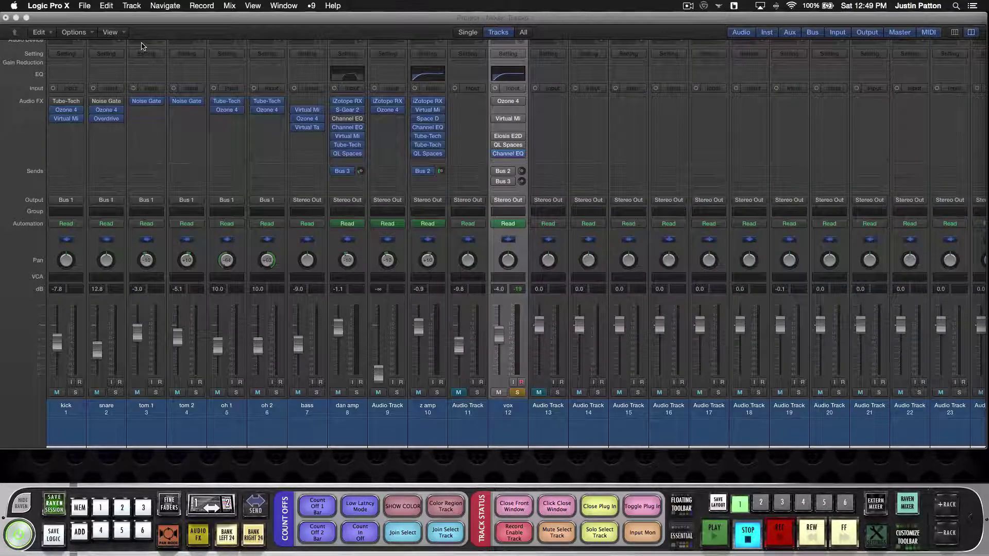
pyautogui.click(527, 157)
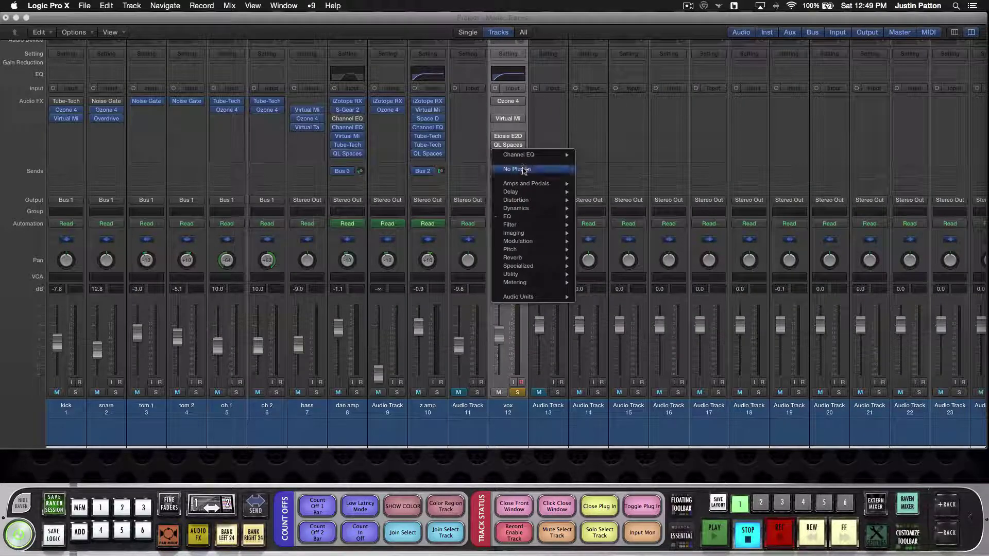
pyautogui.click(523, 171)
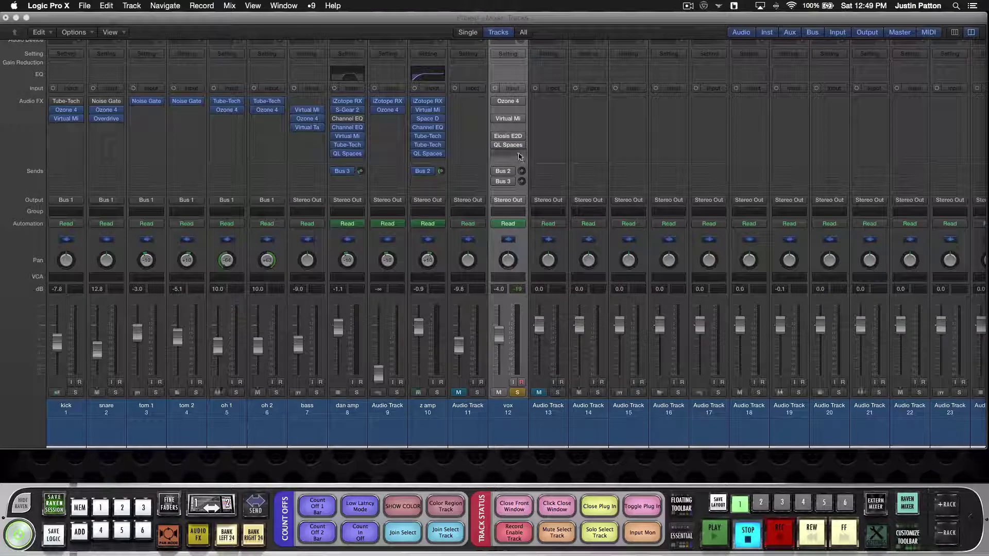
# - Insert a stereo iZotope Ozone 4 below QL Spaces on the vox track
pyautogui.click(507, 153)
pyautogui.moveTo(537, 281)
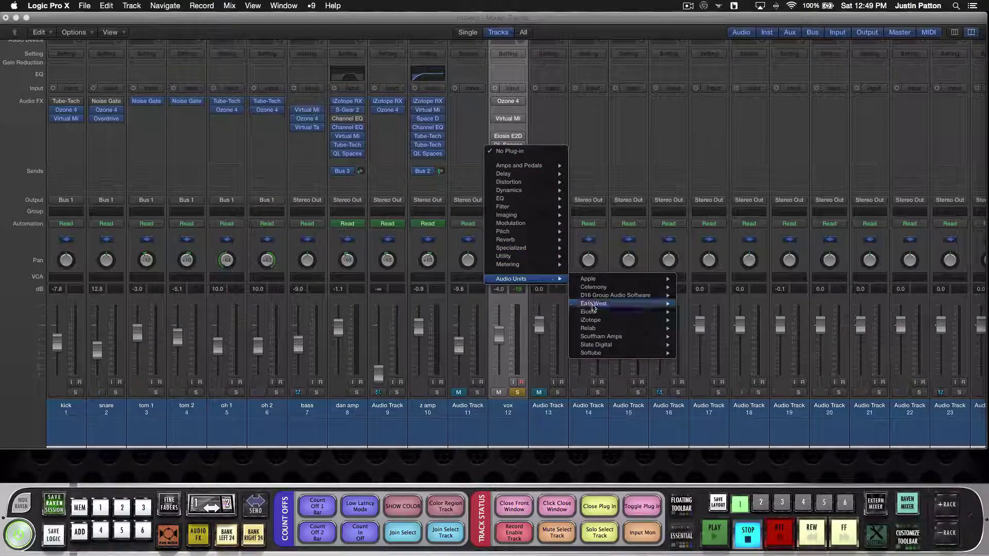
pyautogui.moveTo(601, 321)
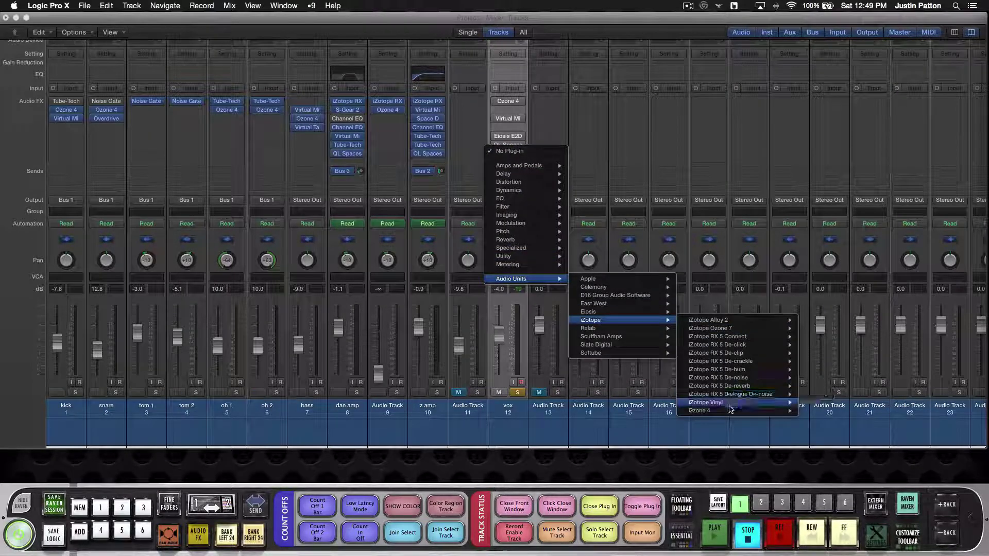
pyautogui.moveTo(772, 411)
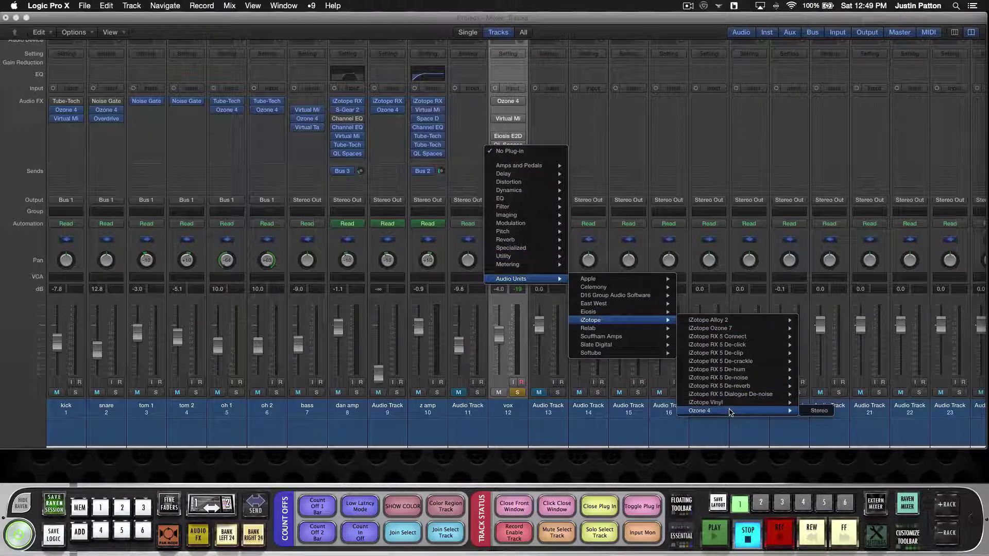
pyautogui.click(814, 412)
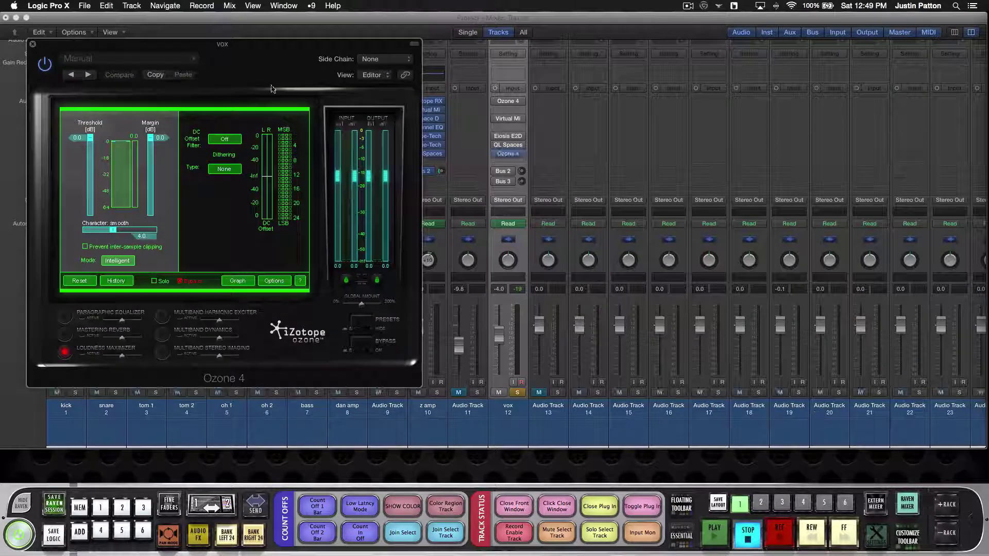
# - Reposition the Ozone 4 window, then show and activate its Paragraphic Equalizer module
pyautogui.moveTo(260, 50); pyautogui.dragTo(522, 50)
pyautogui.click(323, 317)
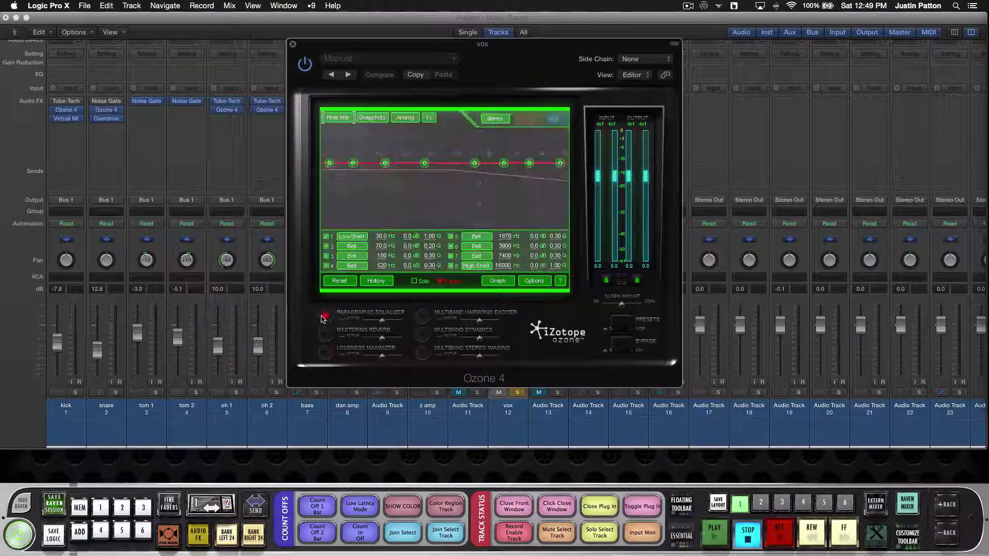
pyautogui.click(345, 319)
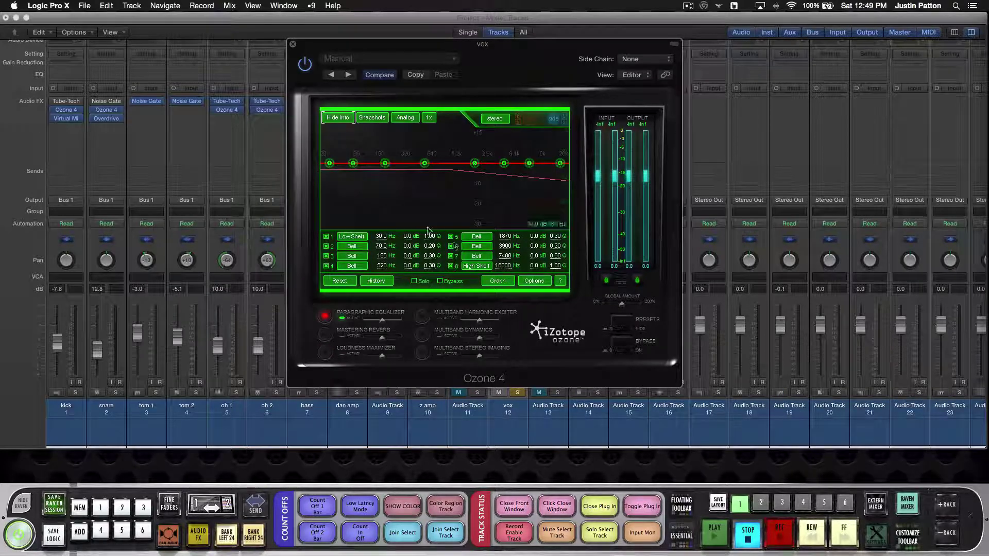
# - Shape the EQ curve with a 7.2 dB bell at 218 Hz and a -16.6 dB bell at 4013 Hz, Q 3.1, comparing Digital with Analog mode
pyautogui.moveTo(385, 163); pyautogui.dragTo(442, 196)
pyautogui.moveTo(438, 191); pyautogui.dragTo(391, 151)
pyautogui.moveTo(505, 163); pyautogui.dragTo(516, 200)
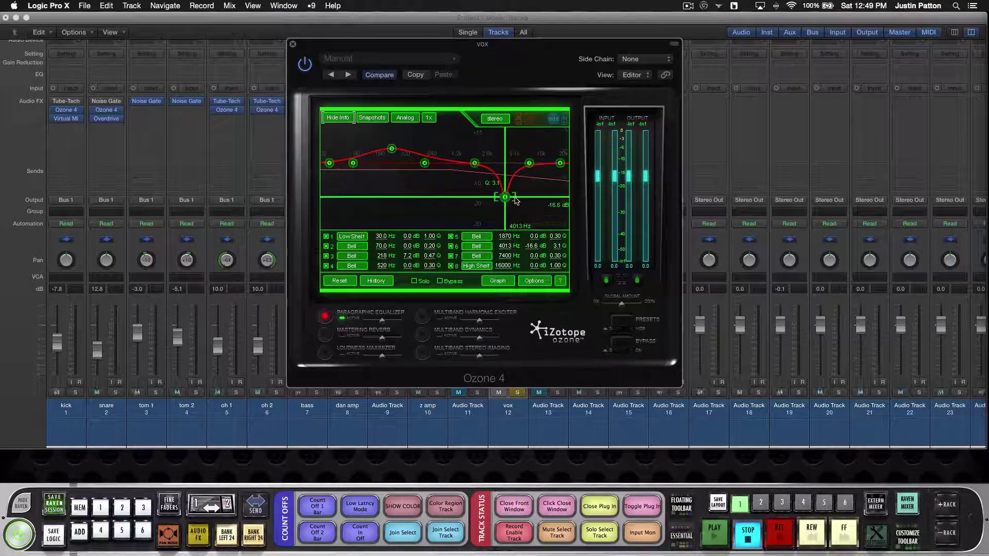
pyautogui.click(406, 122)
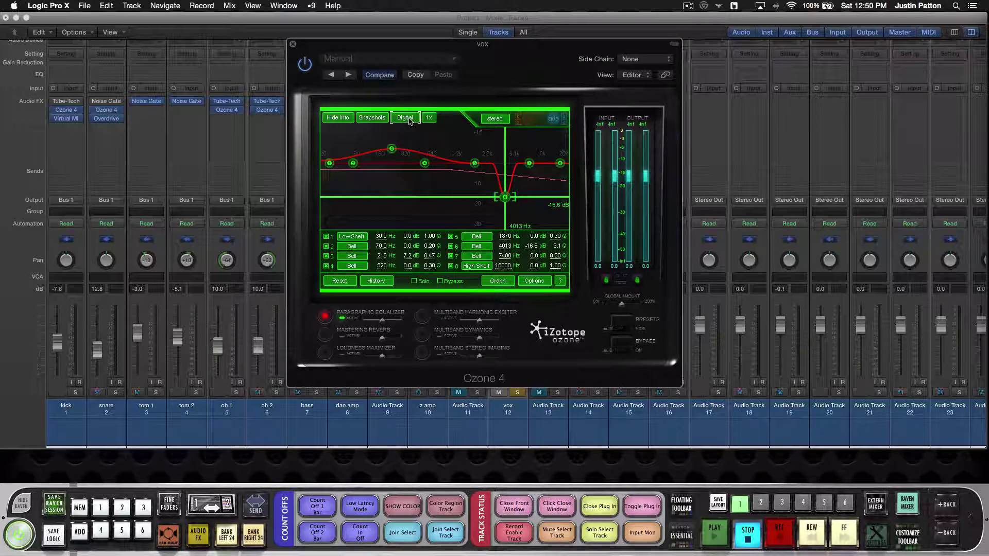
pyautogui.click(409, 121)
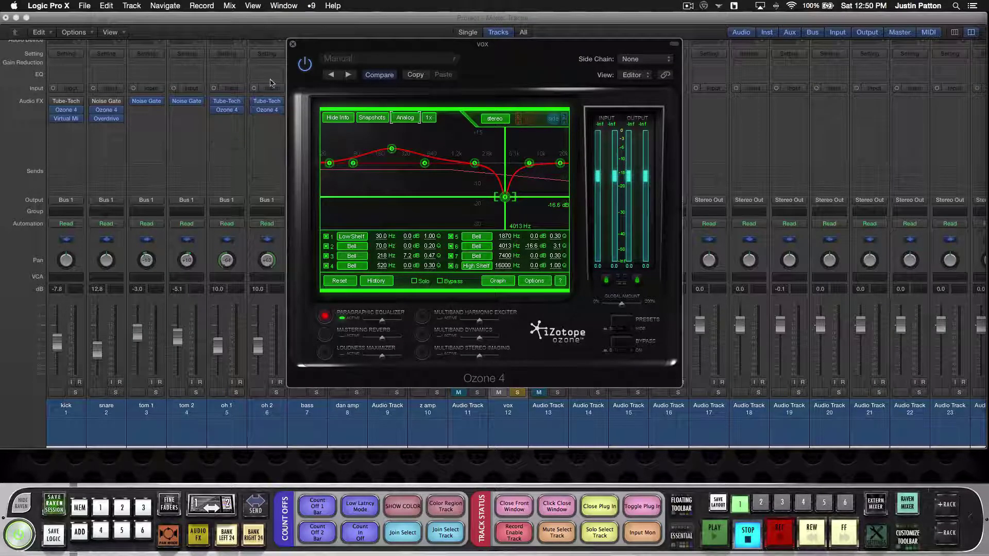
# - Close and remove the Ozone 4 below QL Spaces on the vox track, and take the track out of solo
pyautogui.click(292, 44)
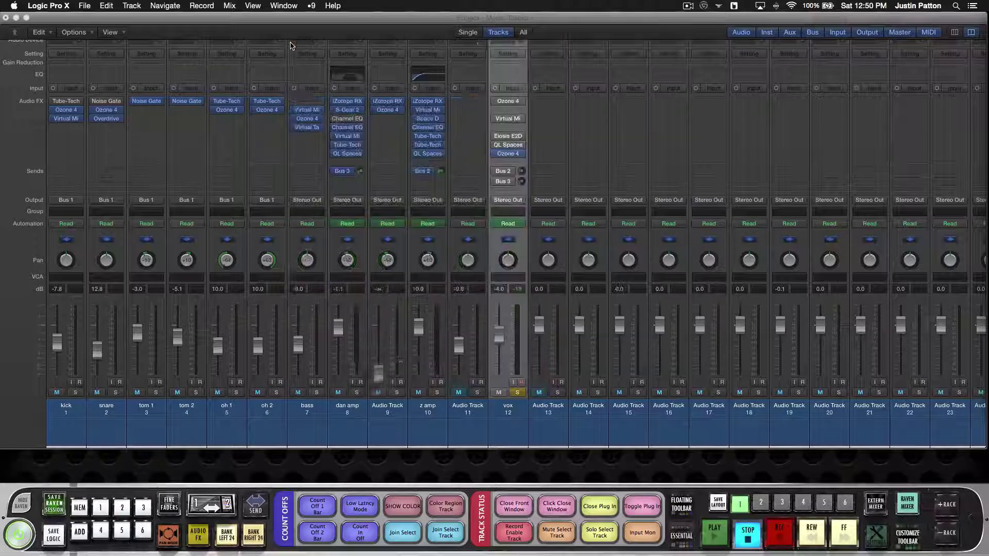
pyautogui.click(523, 156)
pyautogui.press('Escape')
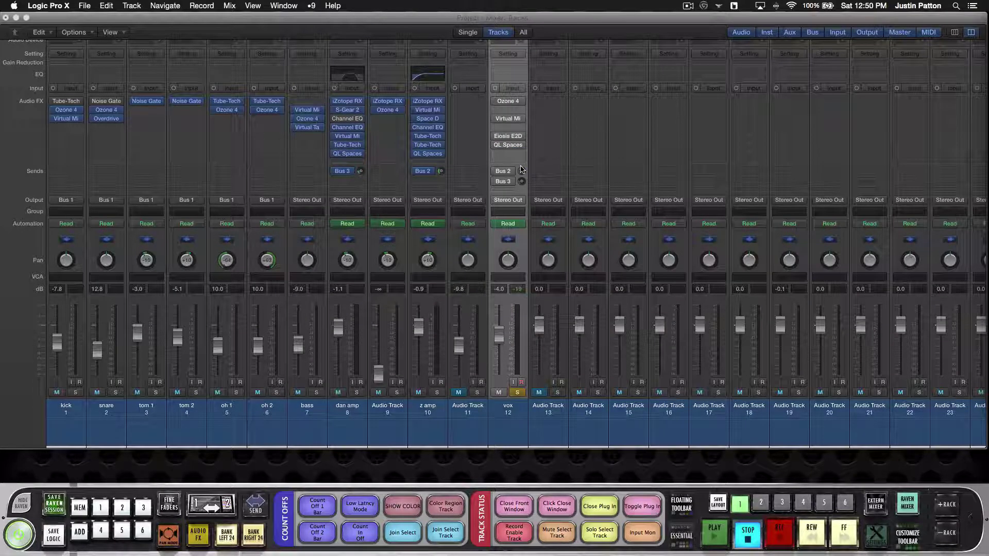
pyautogui.click(517, 393)
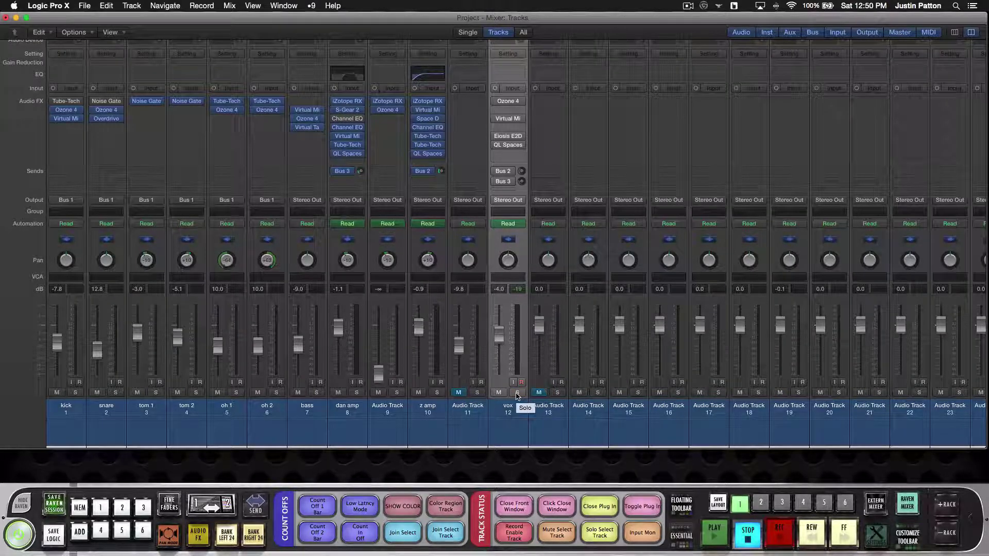